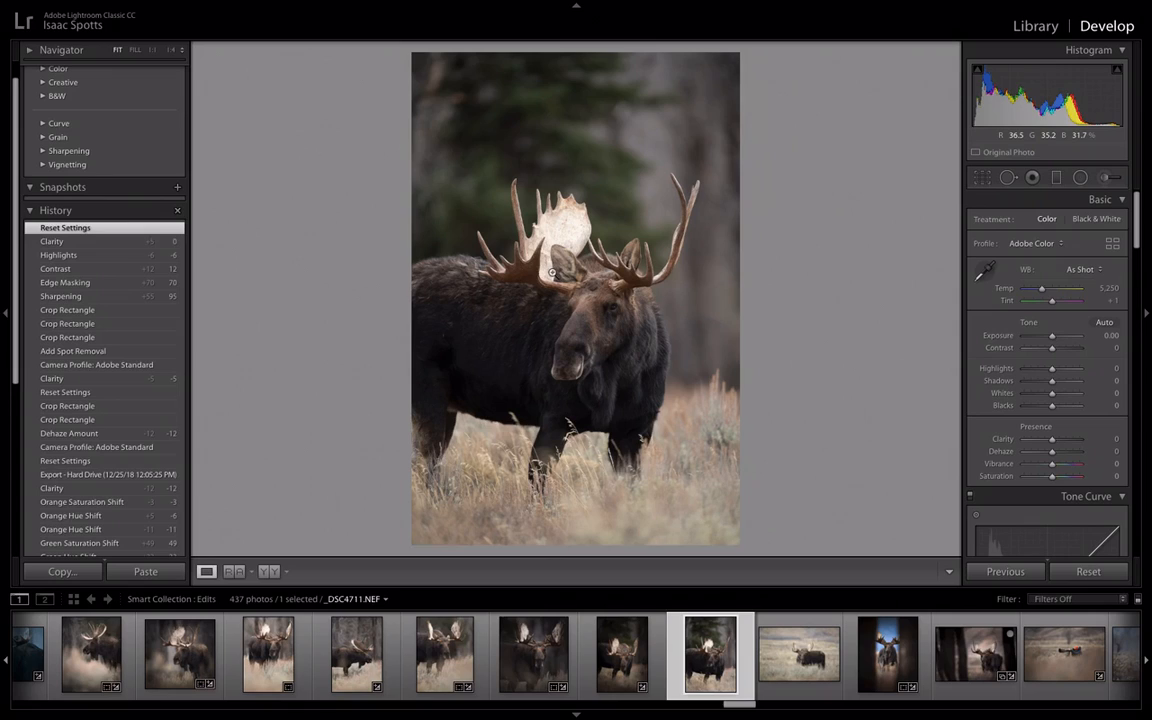
Step: Set the moose photo's color profile to Adobe Standard
left_click(552, 272)
left_click_drag(563, 277, 542, 233)
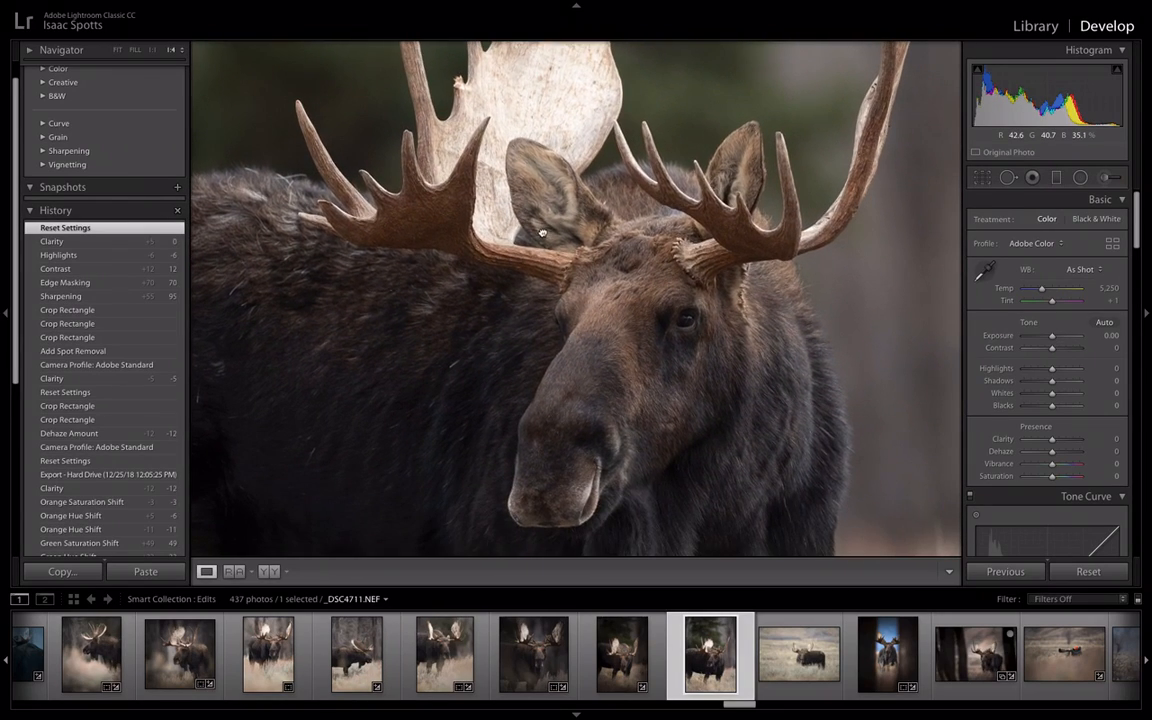
left_click(532, 293)
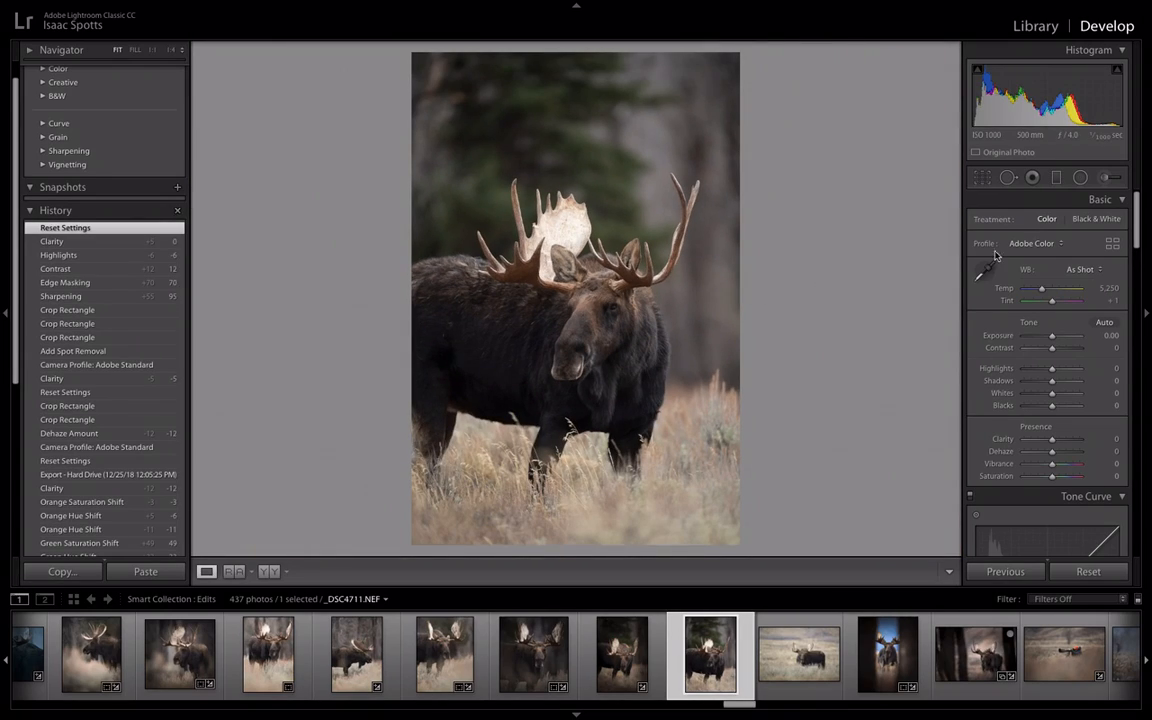
left_click(1030, 243)
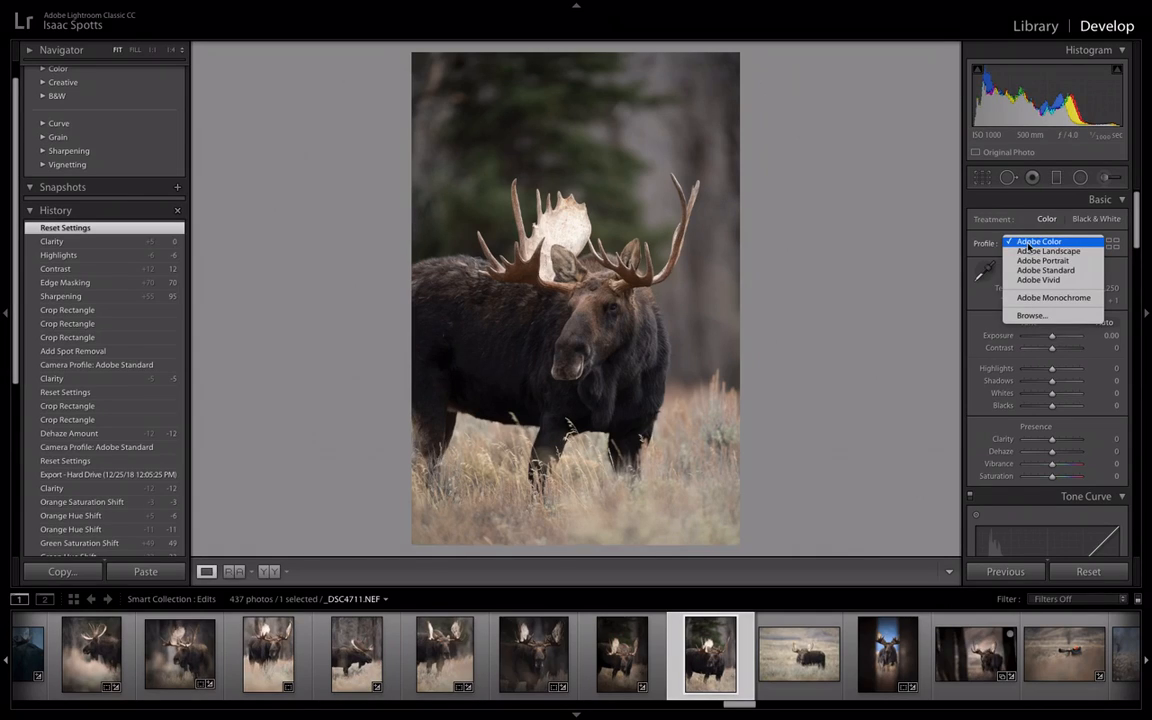
left_click(1045, 270)
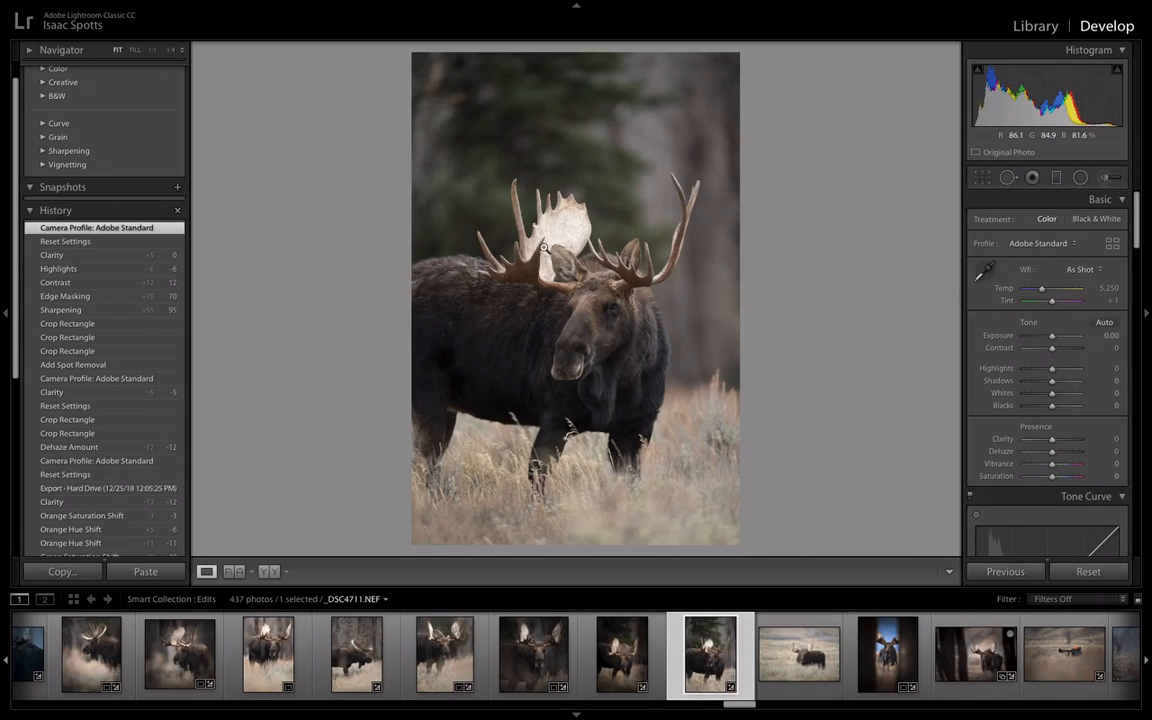
Step: Heal the light reflection in the moose's eye with Spot Removal at size 7, feather 0 and opacity 100
left_click(613, 310)
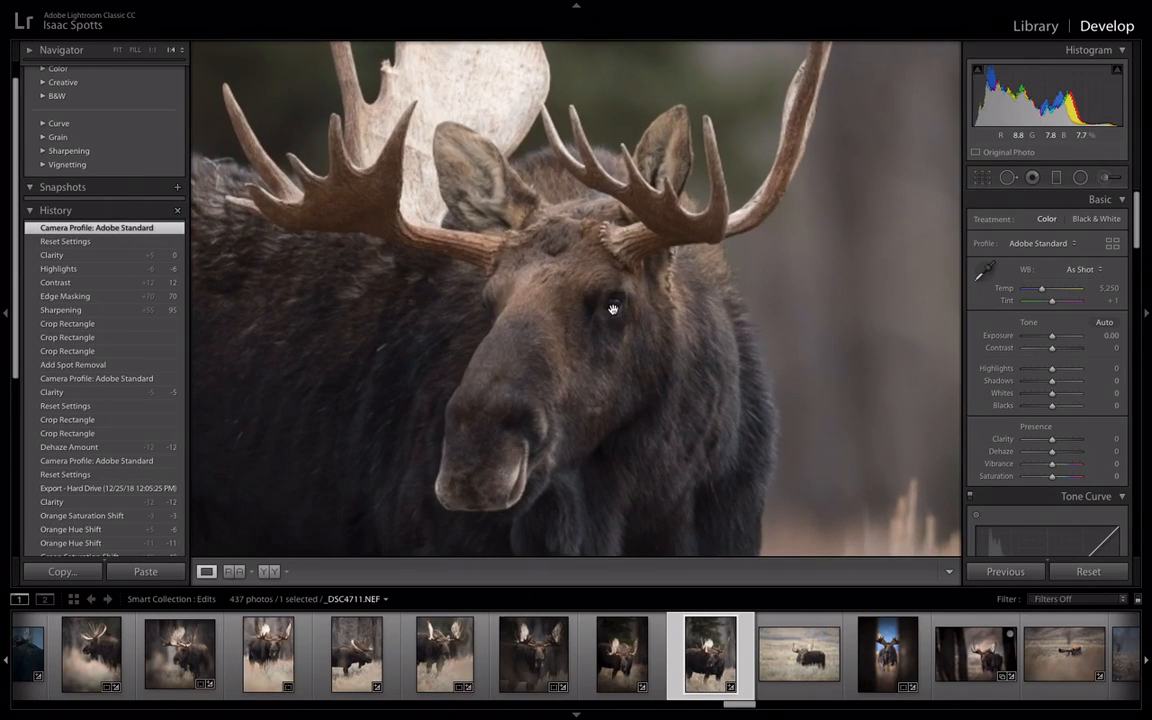
key("ctrl+equal")
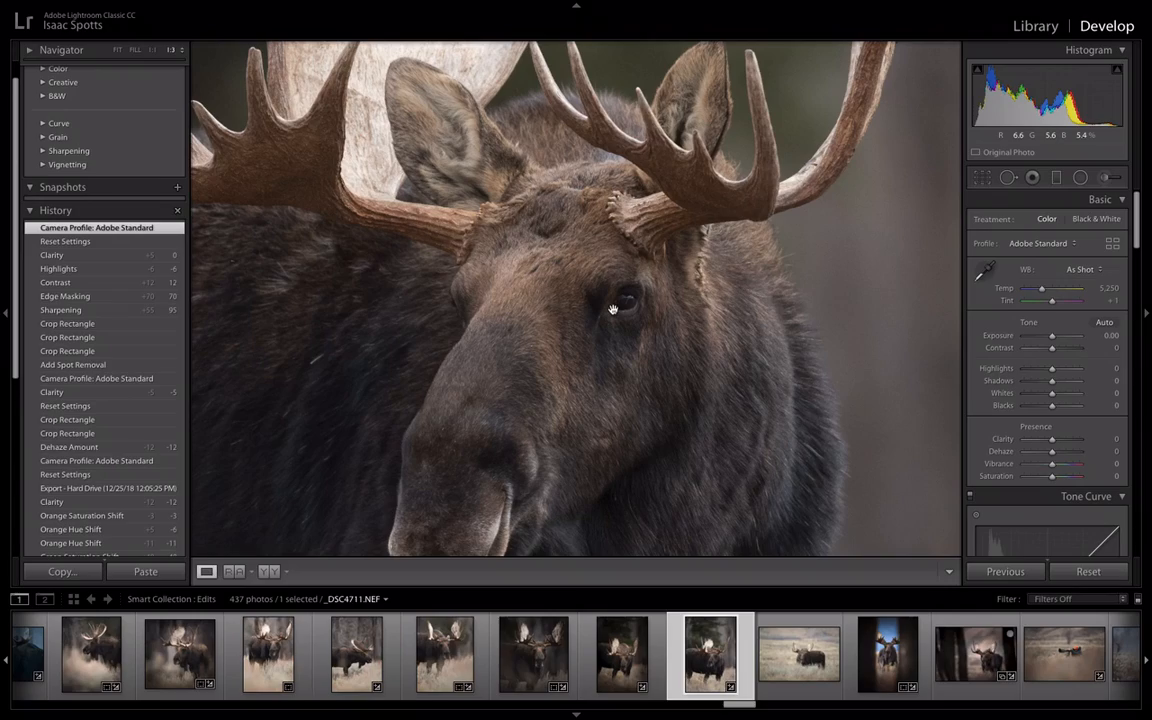
key("ctrl+equal")
mouse_move(617, 309)
left_mouse_down()
mouse_move(594, 316)
mouse_move(583, 303)
mouse_move(506, 468)
mouse_move(514, 411)
mouse_move(624, 296)
left_mouse_up()
key("ctrl+equal")
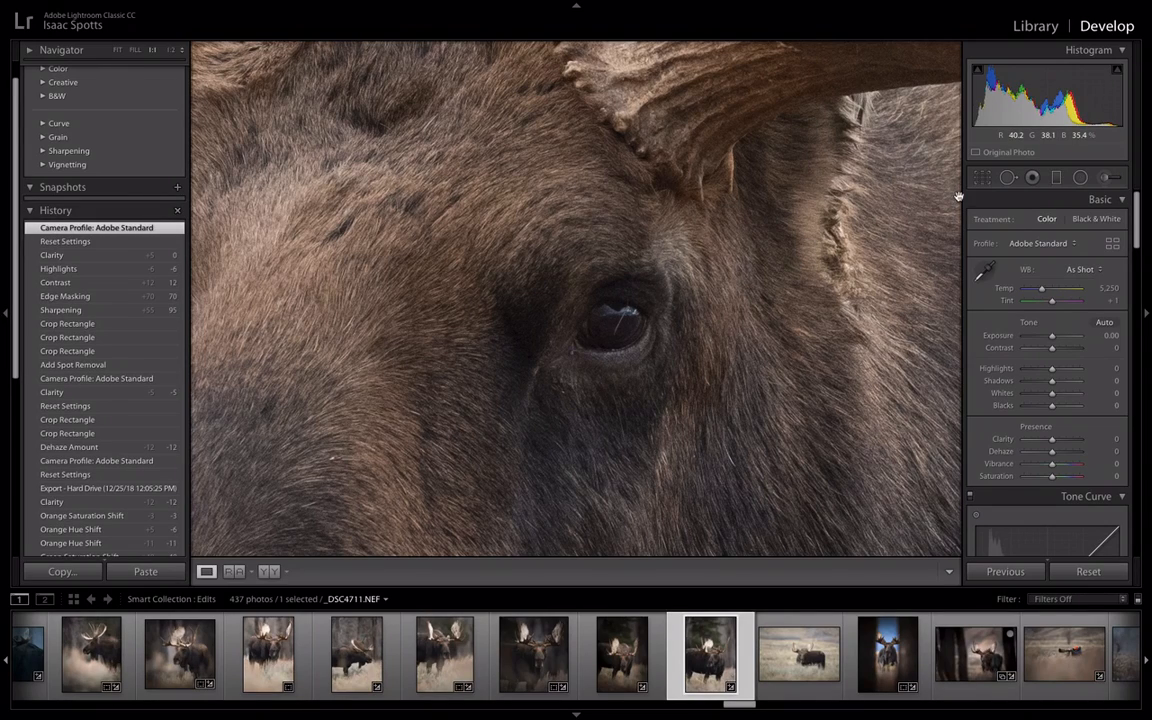
left_click(1009, 178)
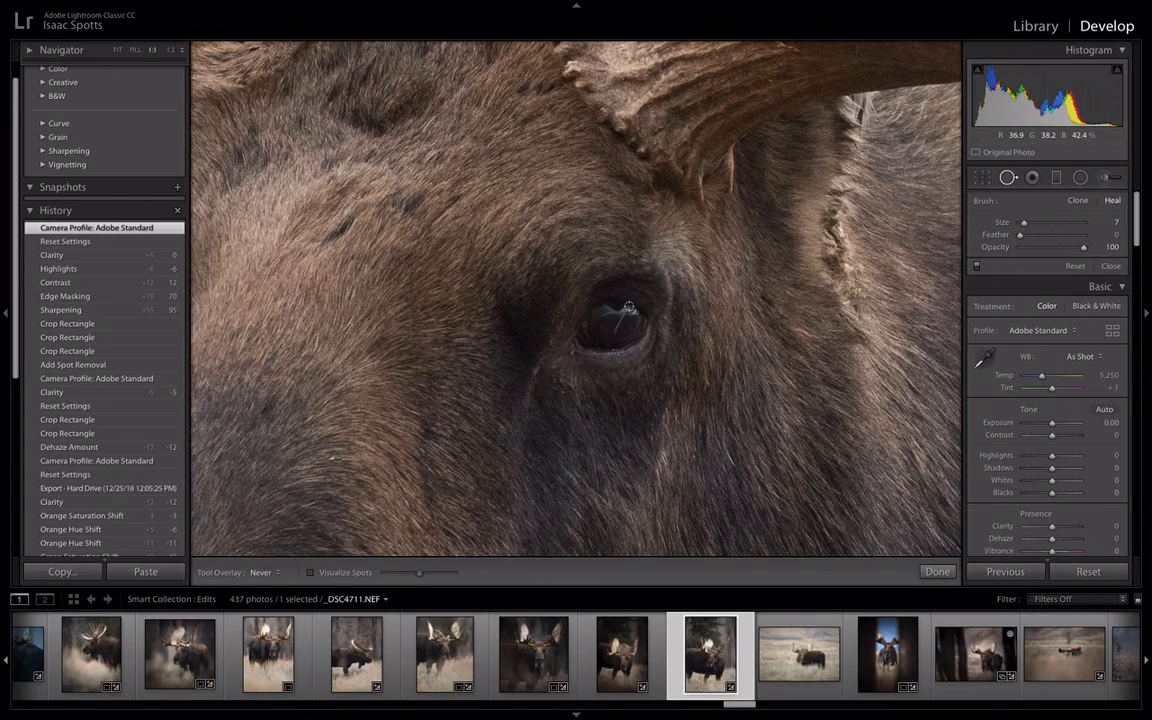
left_click_drag(625, 306, 617, 336)
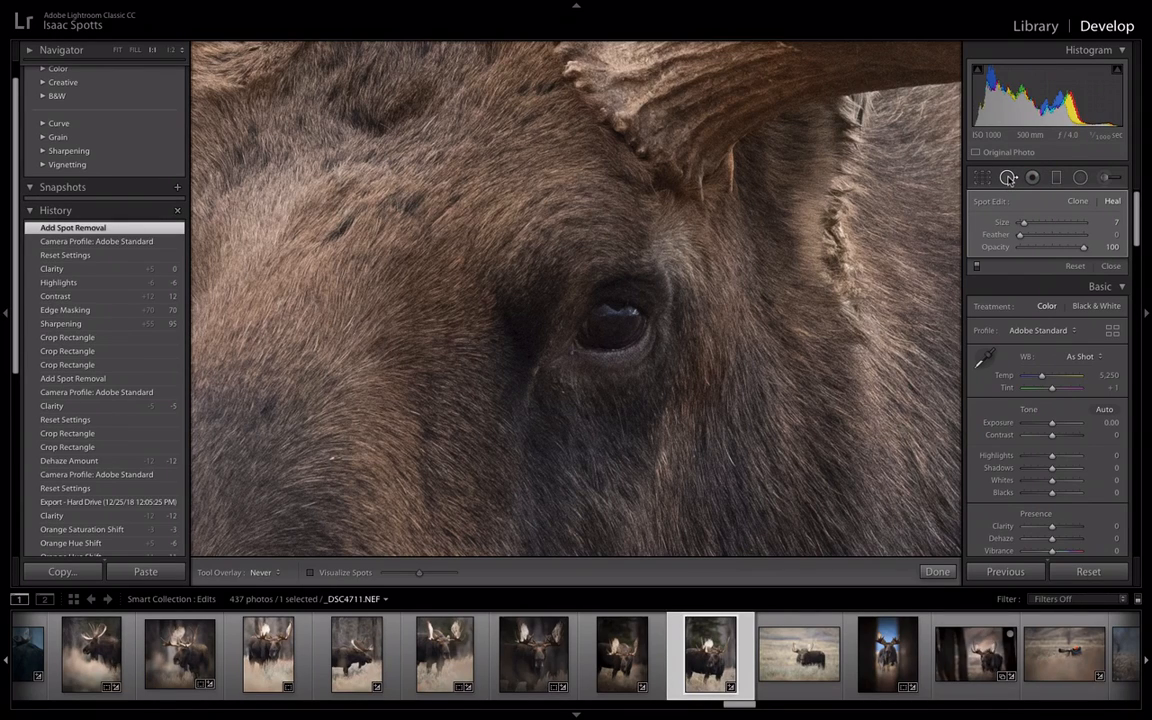
left_click(1008, 179)
left_click_drag(740, 297, 777, 279)
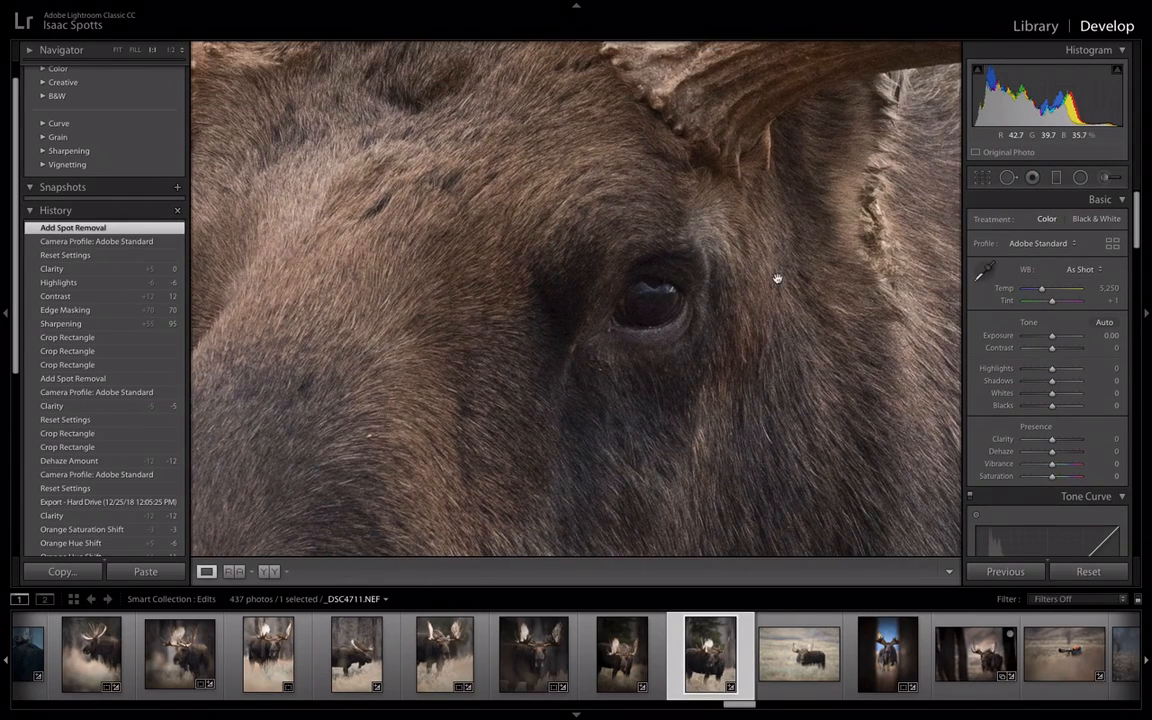
key("super+minus")
left_click(778, 280)
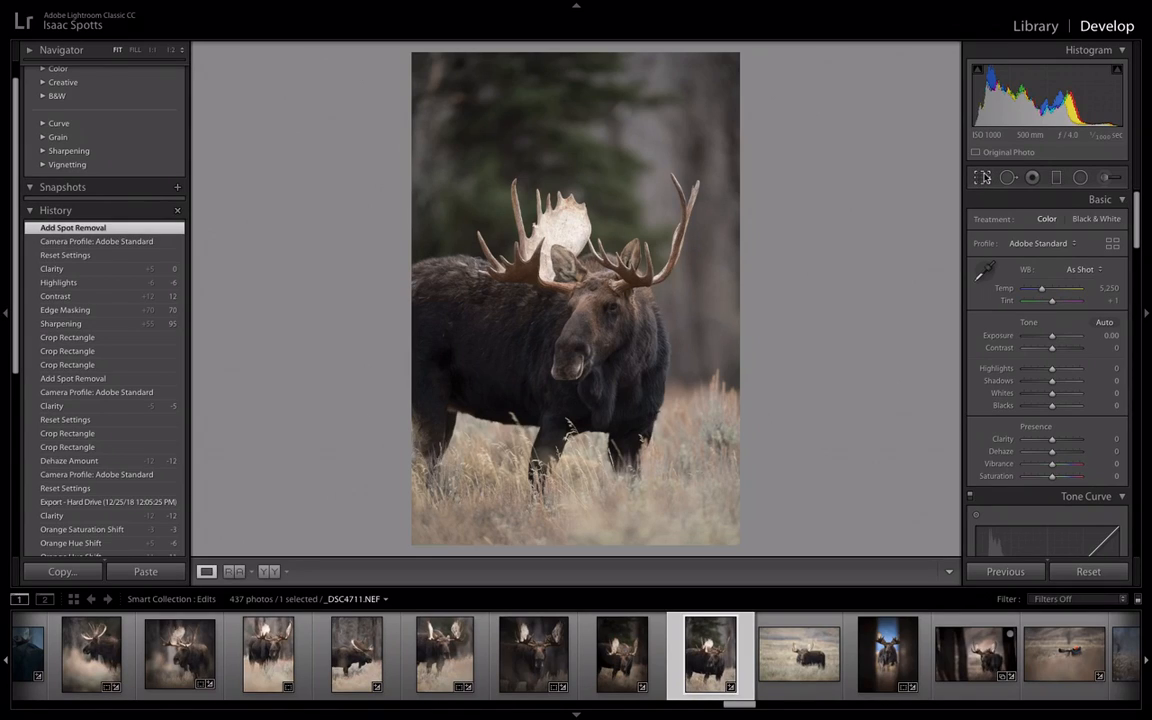
Step: Crop the photo tighter around the moose at the original aspect ratio, keeping both antlers inside the frame
left_click(983, 177)
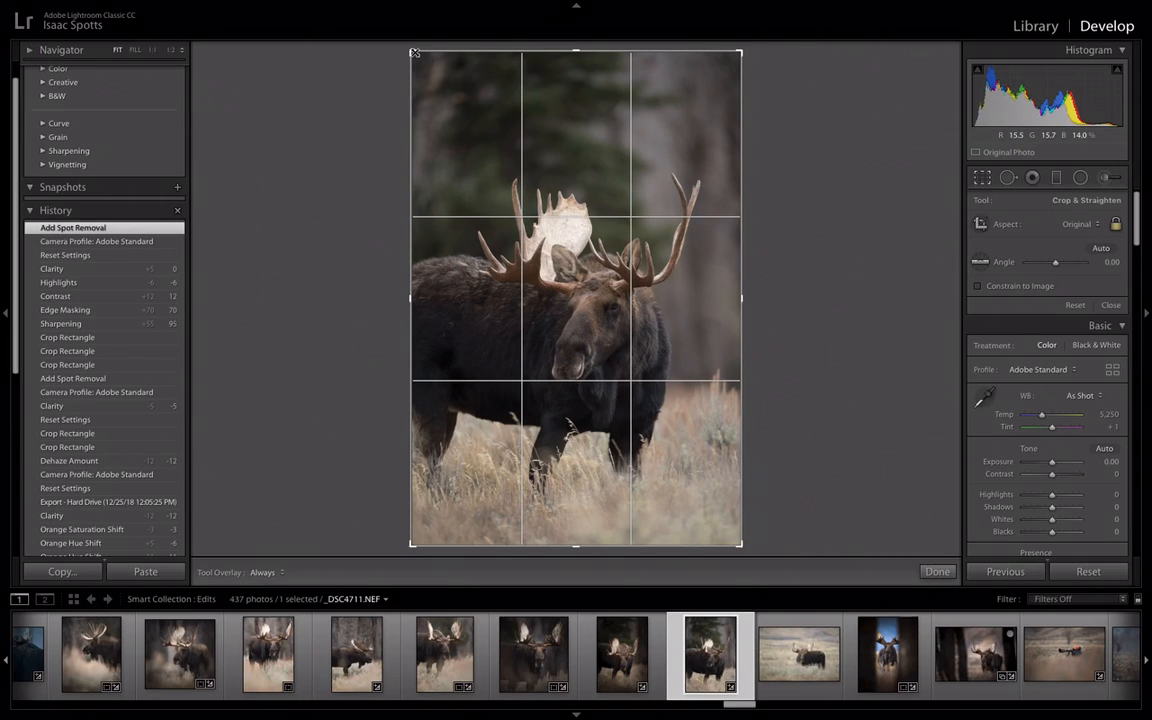
left_click_drag(414, 53, 448, 98)
left_click_drag(531, 133, 566, 133)
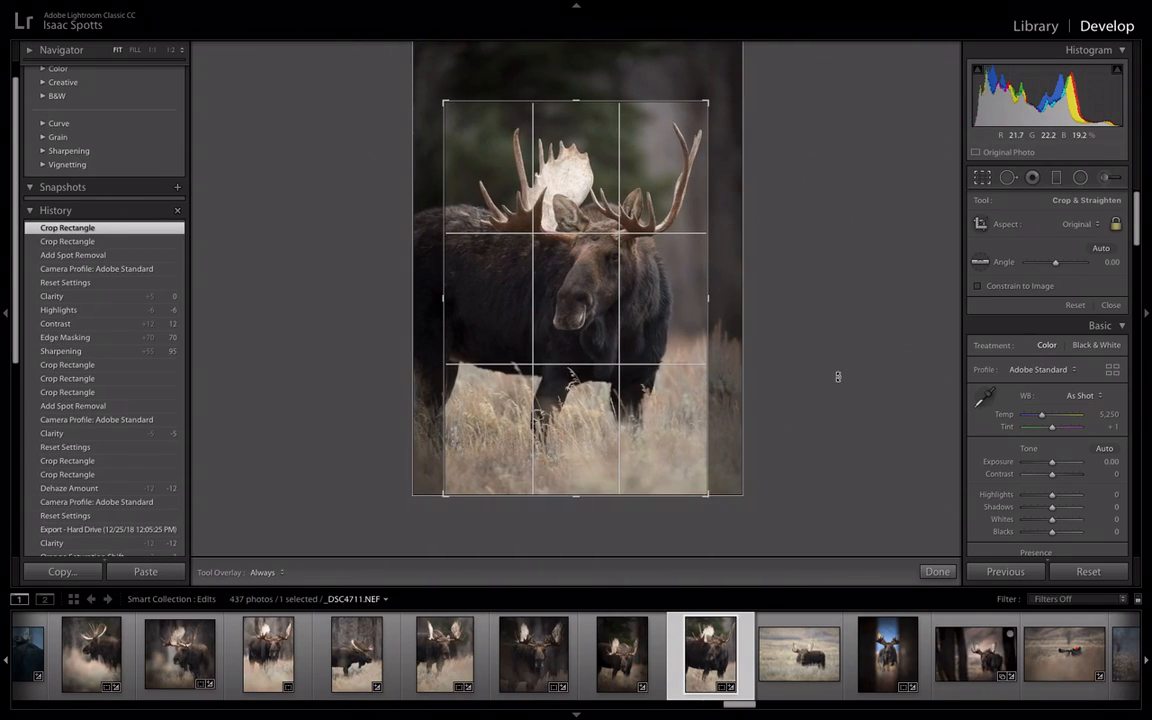
left_click(938, 572)
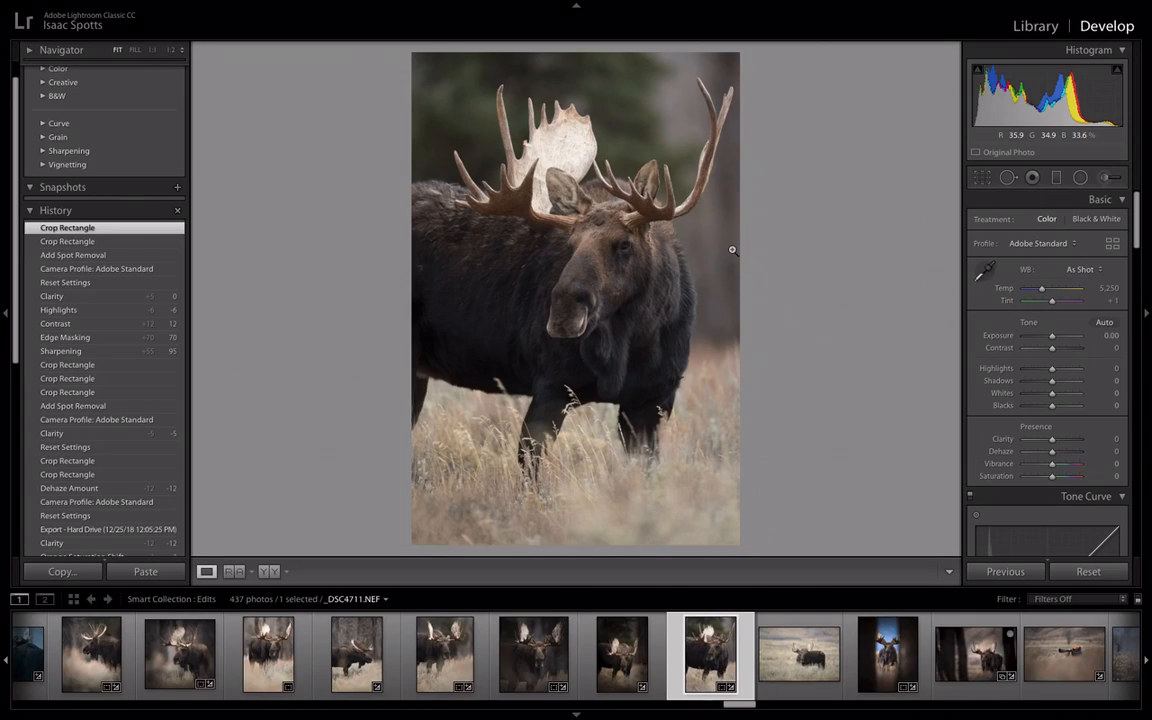
left_click(620, 244)
left_click(620, 244)
Step: Set the sharpening amount to 96 and its masking to 70
scroll(1070, 360, "down", 15)
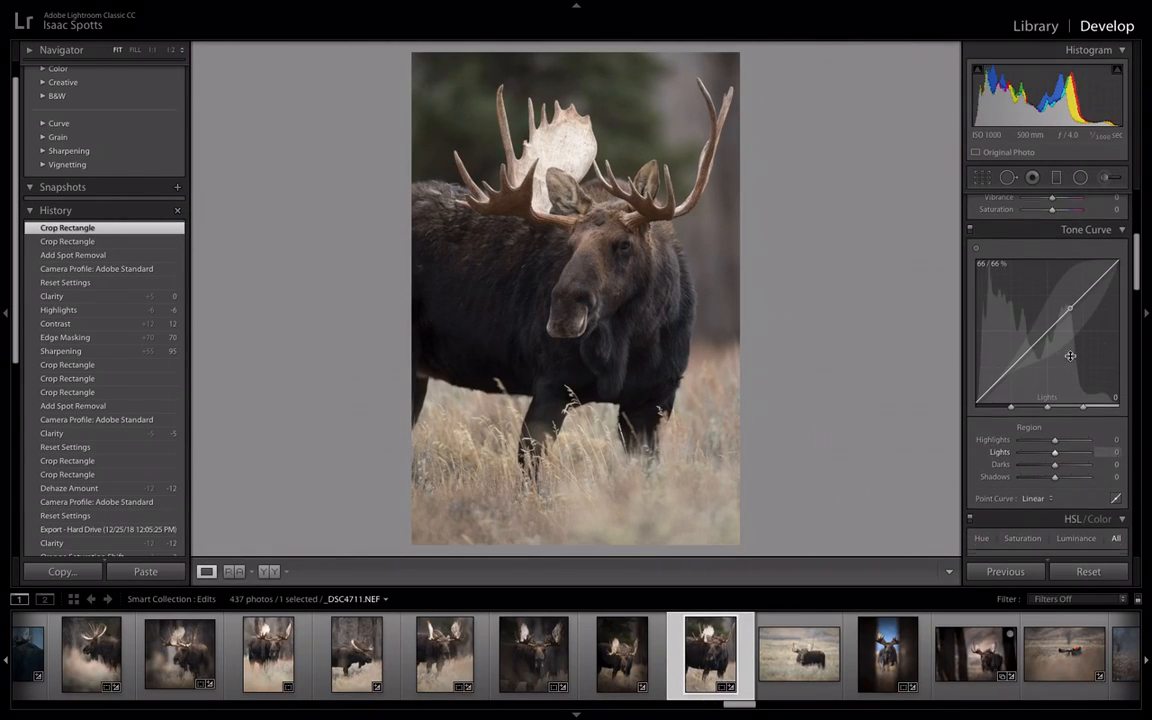
scroll(1070, 360, "down", 12)
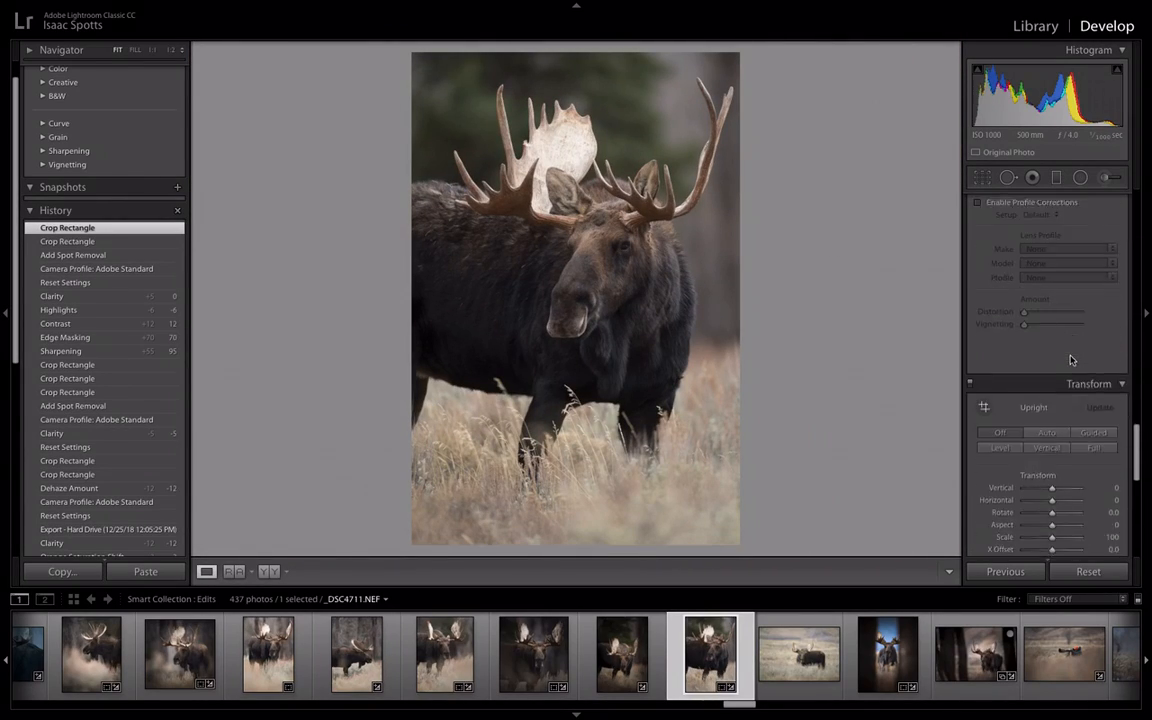
scroll(1070, 360, "up", 8)
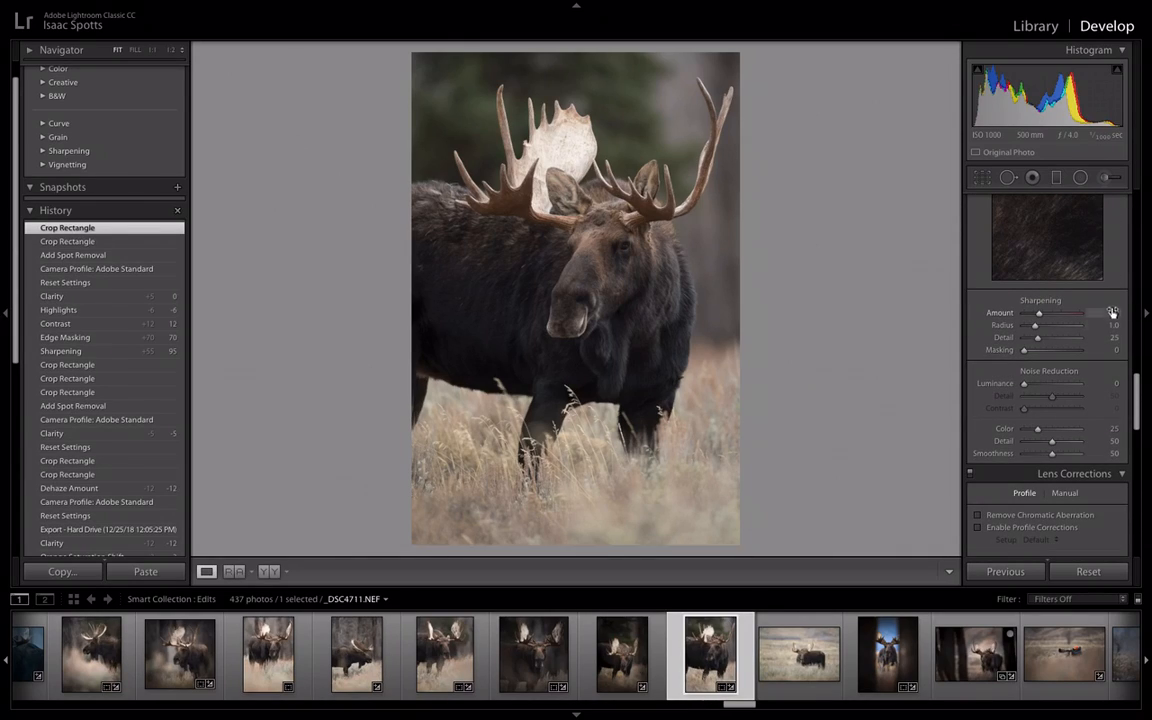
left_click_drag(1040, 316, 1062, 316)
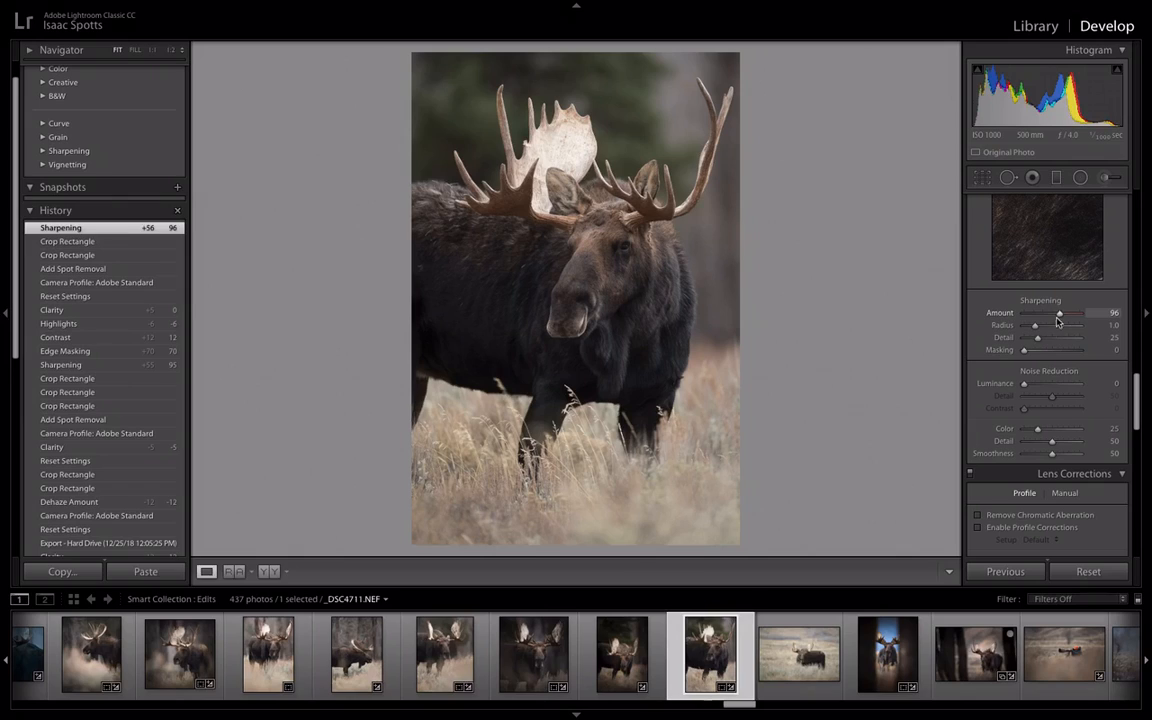
key("alt")
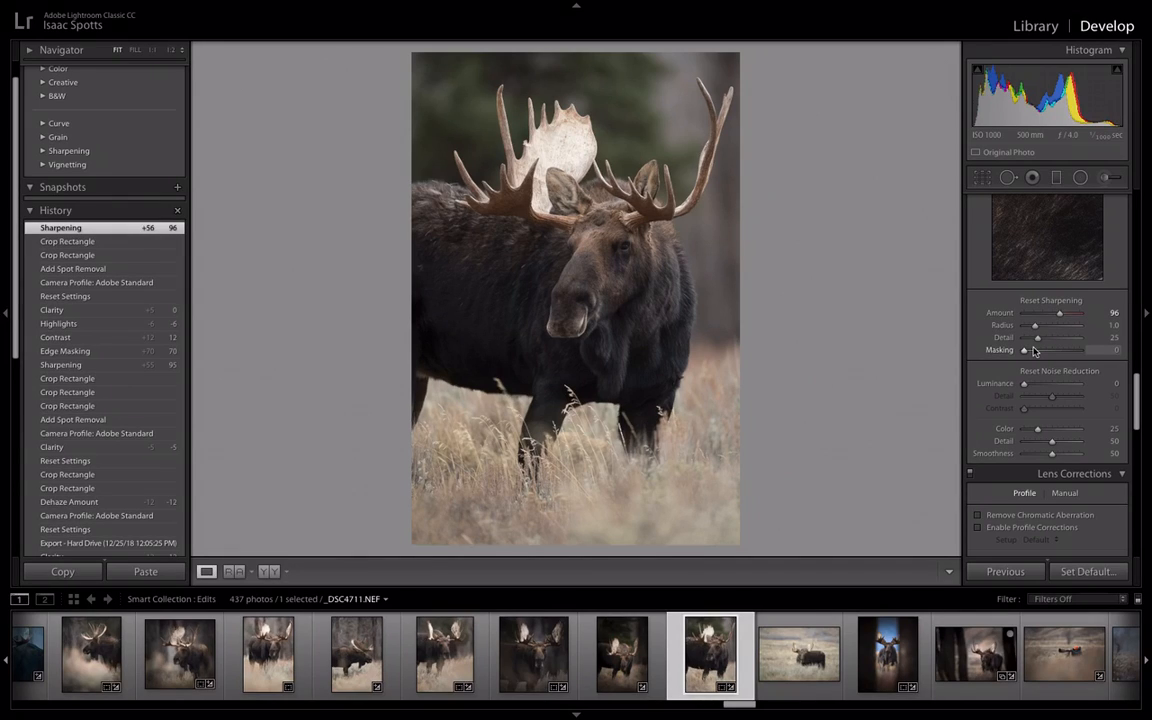
left_click_drag(1027, 353, 1067, 351)
left_click(590, 215)
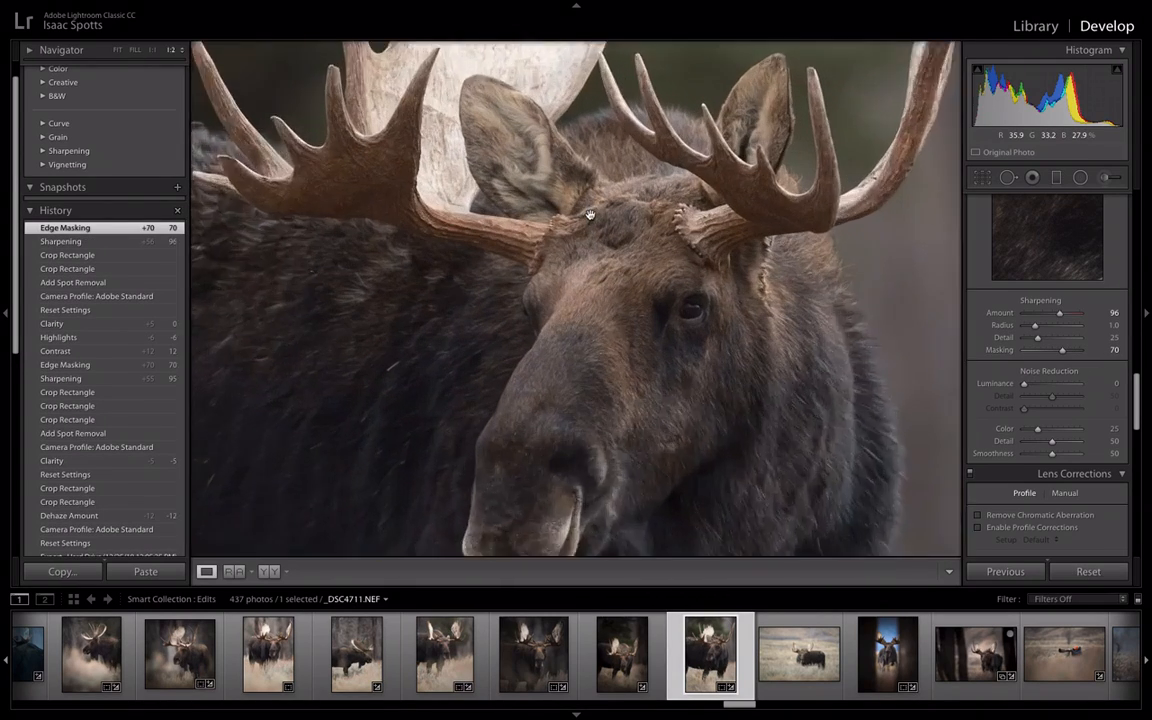
left_click_drag(590, 215, 552, 206)
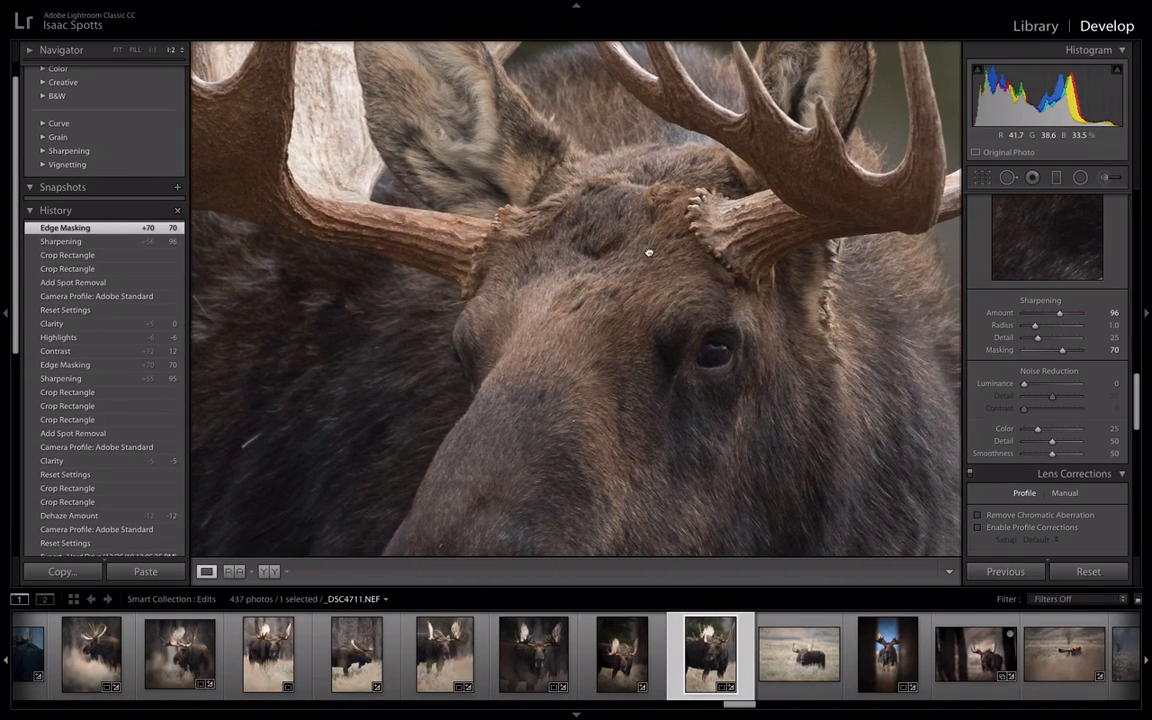
left_click_drag(648, 250, 629, 338)
left_click(629, 338)
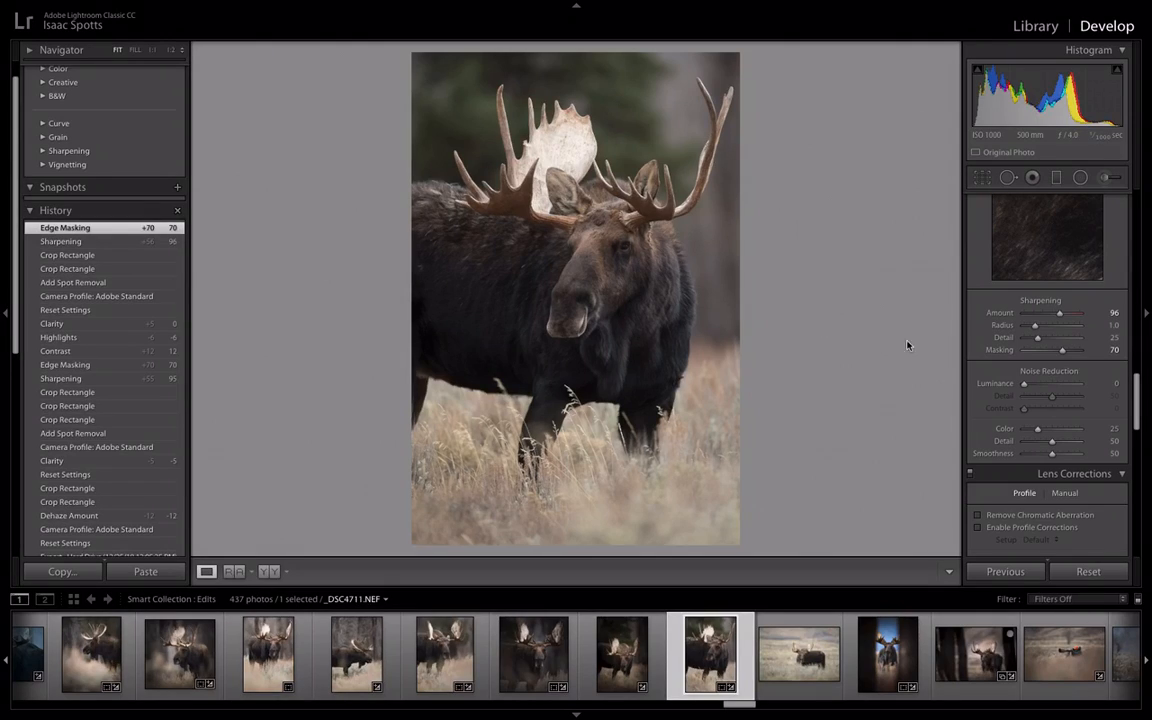
Step: Add a dark post-crop vignette with amount -26 and midpoint 0, in Highlight Priority style
scroll(1080, 432, "down", 5)
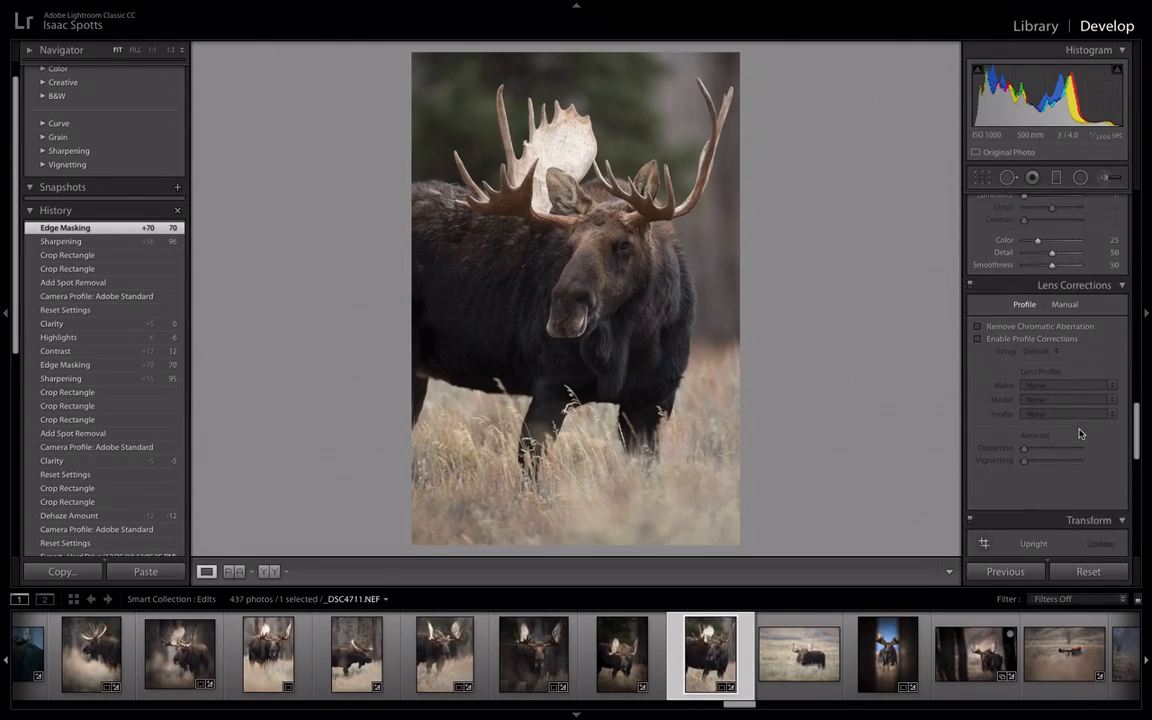
scroll(1080, 432, "up", 4)
scroll(1080, 432, "up", 5)
scroll(1080, 432, "down", 5)
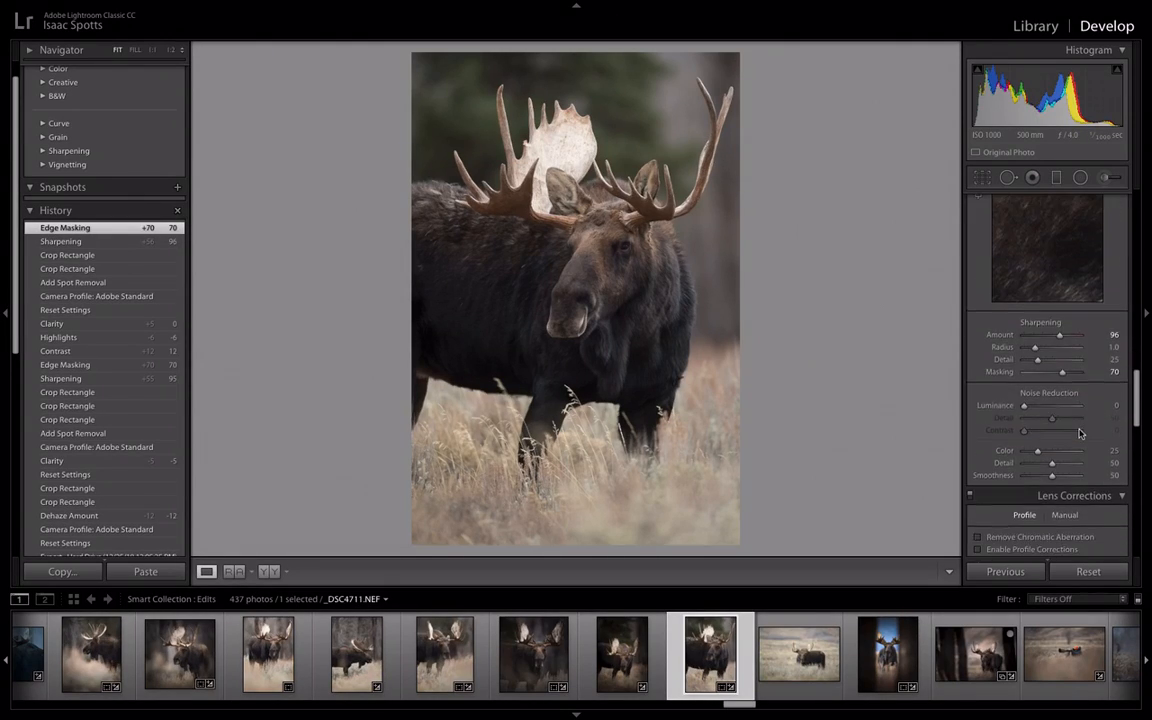
scroll(1080, 432, "up", 3)
scroll(1080, 432, "up", 8)
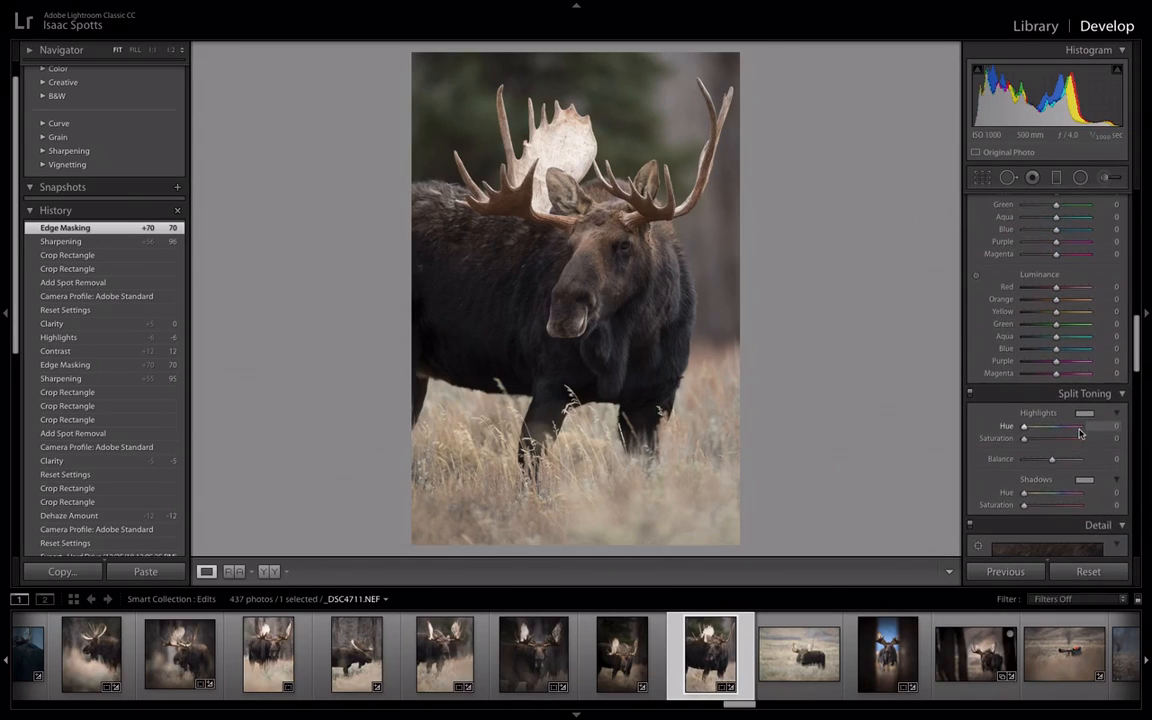
scroll(1080, 433, "up", 3)
scroll(1080, 433, "down", 15)
scroll(1080, 433, "down", 3)
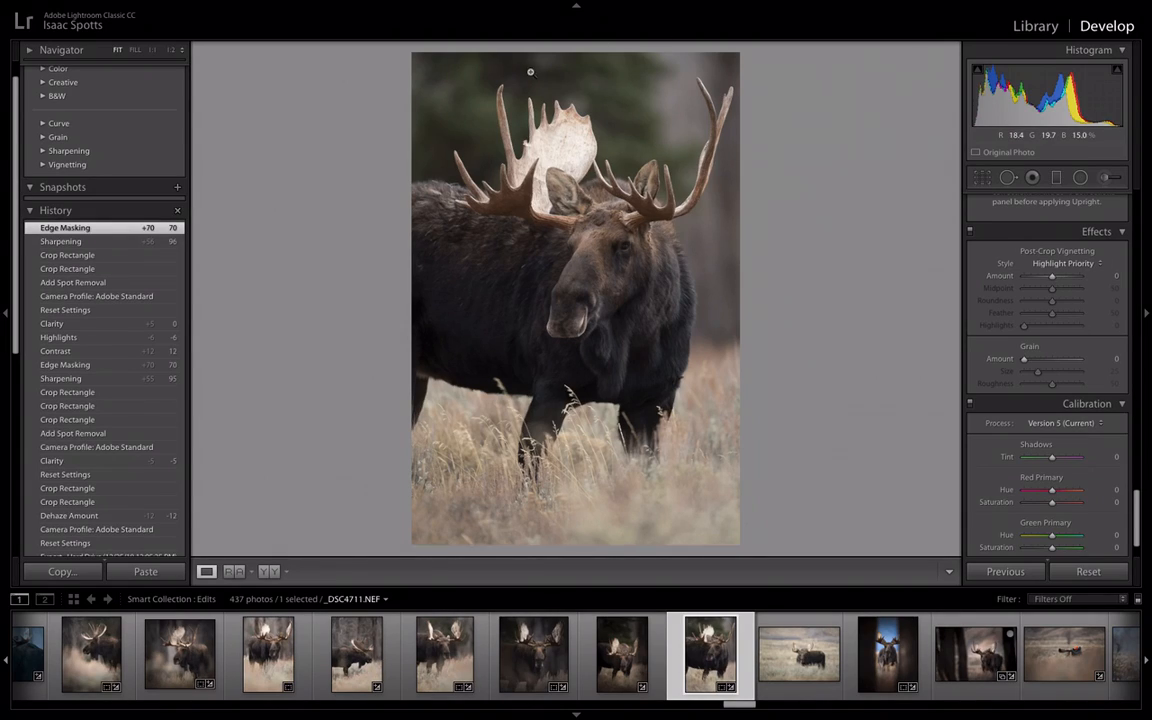
left_click_drag(1053, 277, 1048, 276)
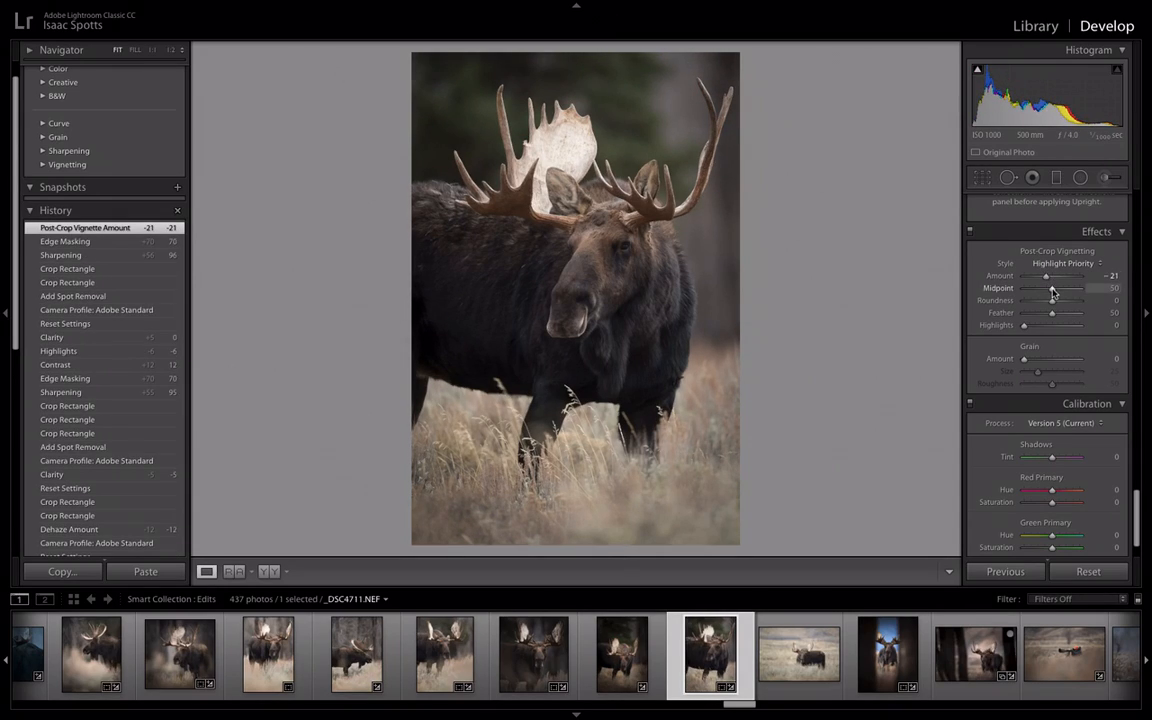
mouse_move(1052, 289)
left_mouse_down()
mouse_move(1021, 289)
mouse_move(1045, 281)
left_mouse_up()
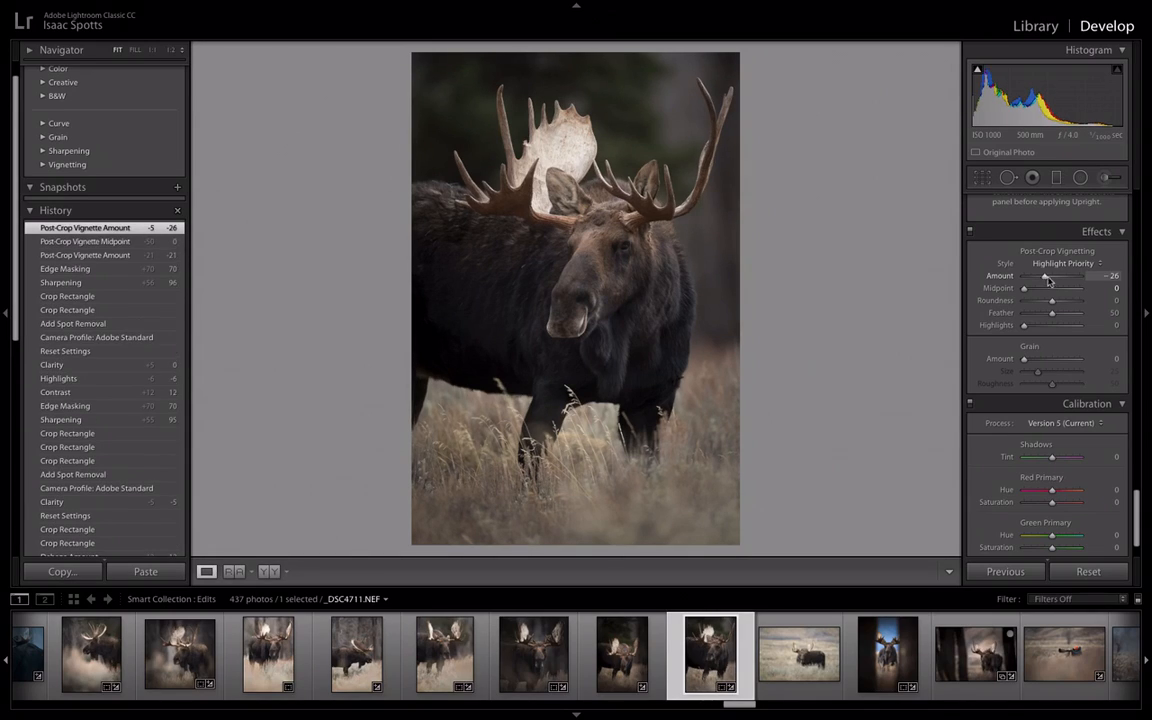
Step: Raise the photo's overall contrast to +6
scroll(1098, 306, "up", 5)
scroll(1098, 306, "up", 10)
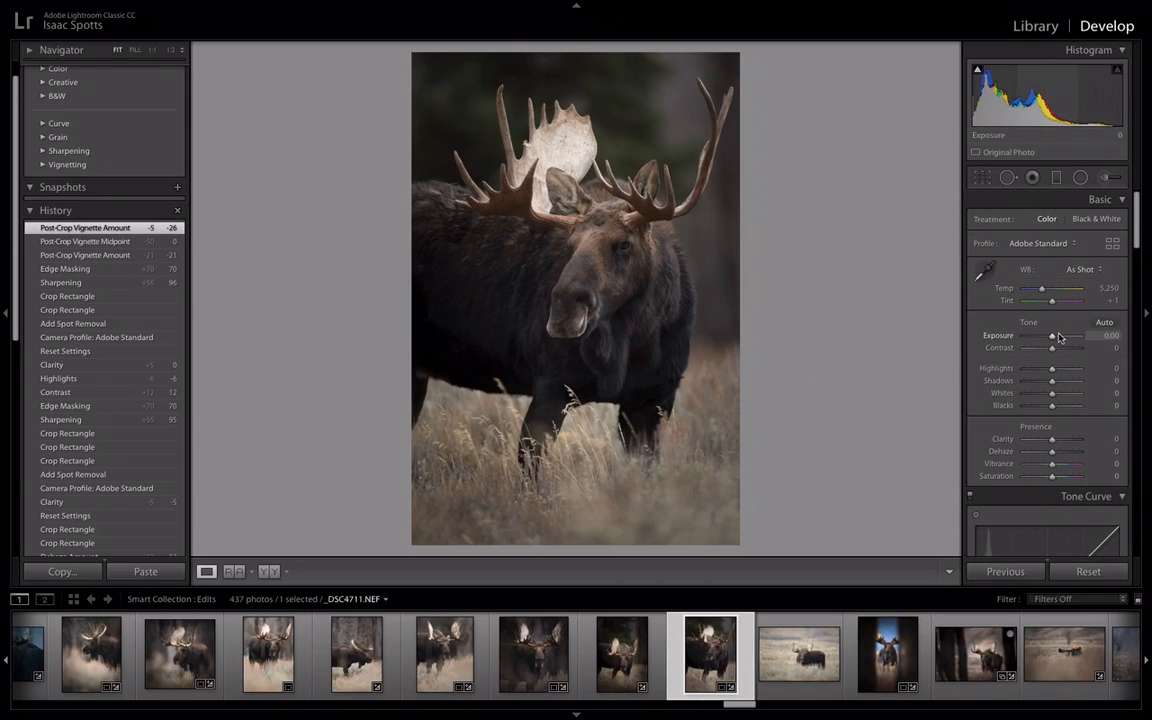
left_click_drag(1054, 350, 1056, 351)
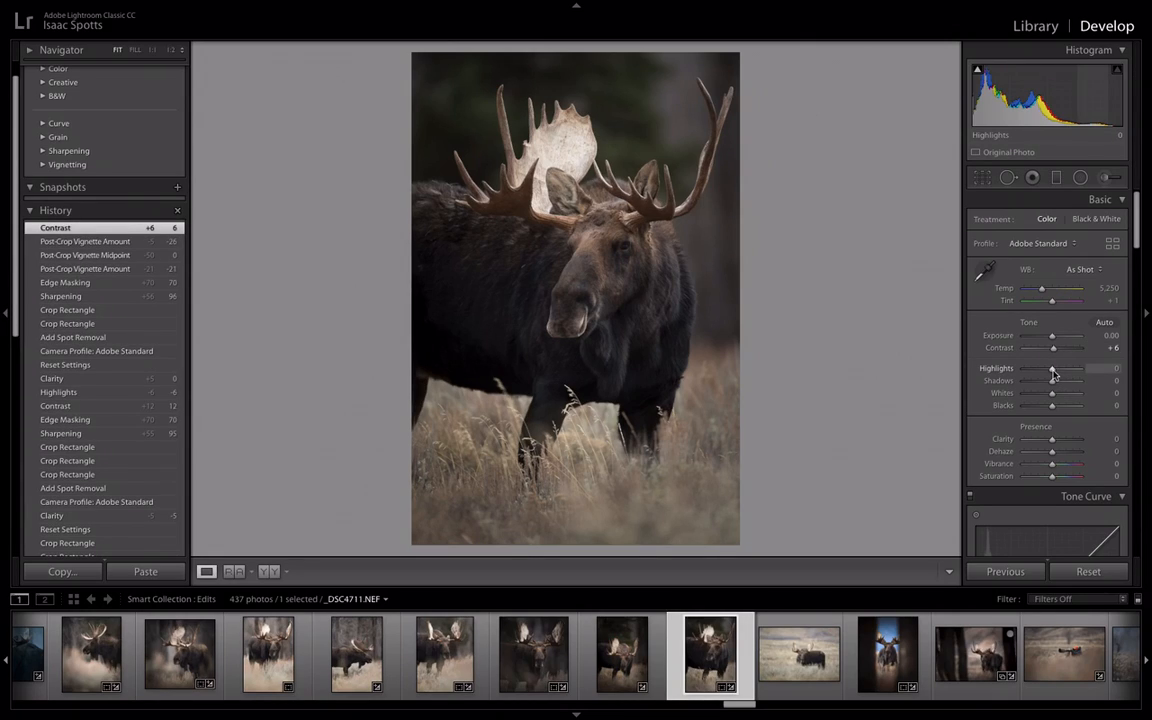
Step: Lower the photo's clarity to -45 and check the softened fur around the moose's eye up close
scroll(1053, 375, "down", 3)
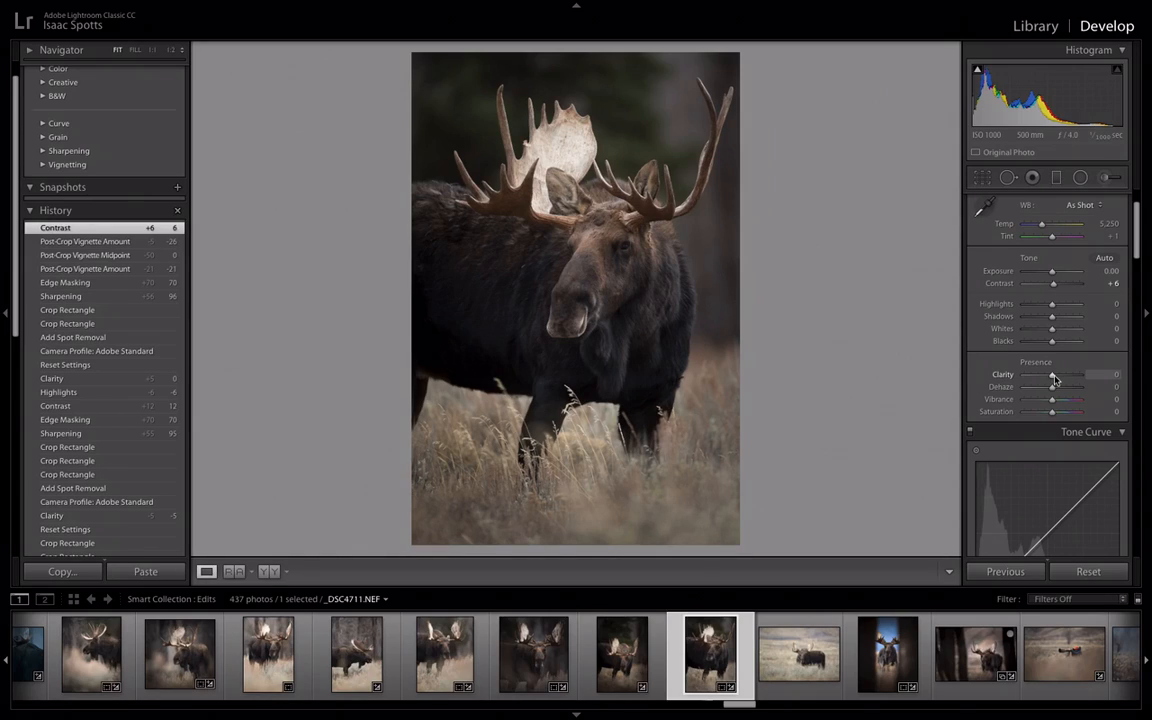
left_click_drag(1052, 376, 1049, 378)
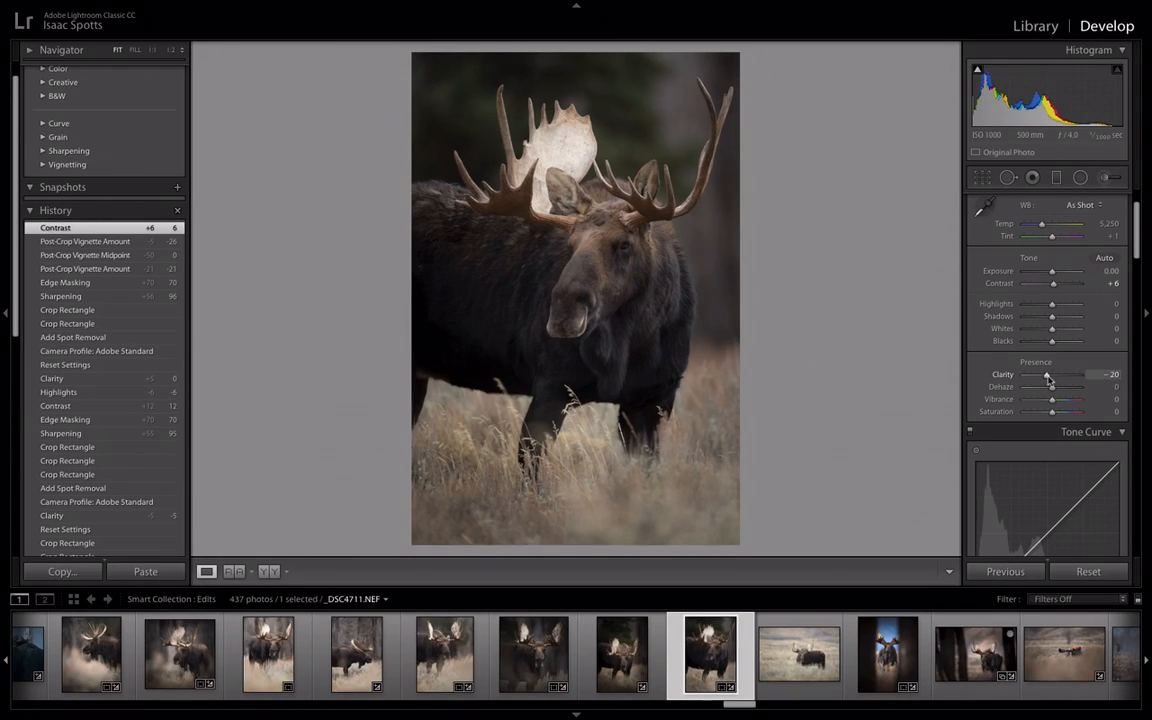
left_click_drag(1048, 379, 1047, 379)
left_click_drag(1047, 380, 1046, 382)
left_click_drag(1044, 378, 1041, 380)
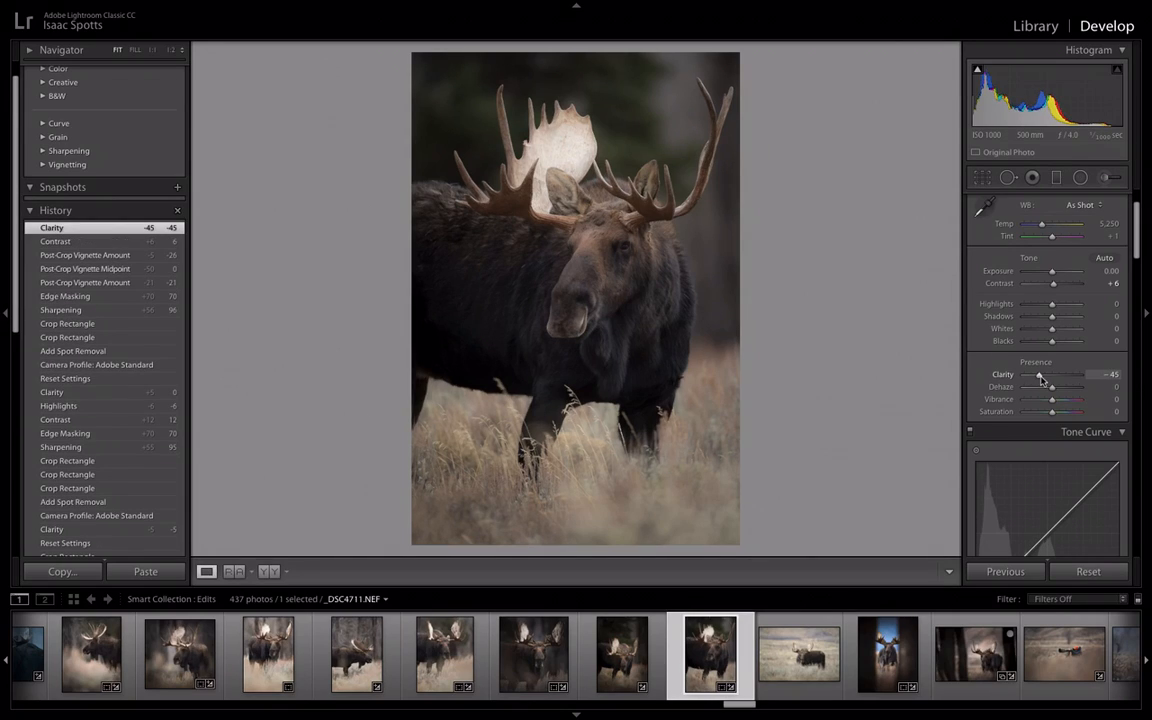
left_click(620, 245)
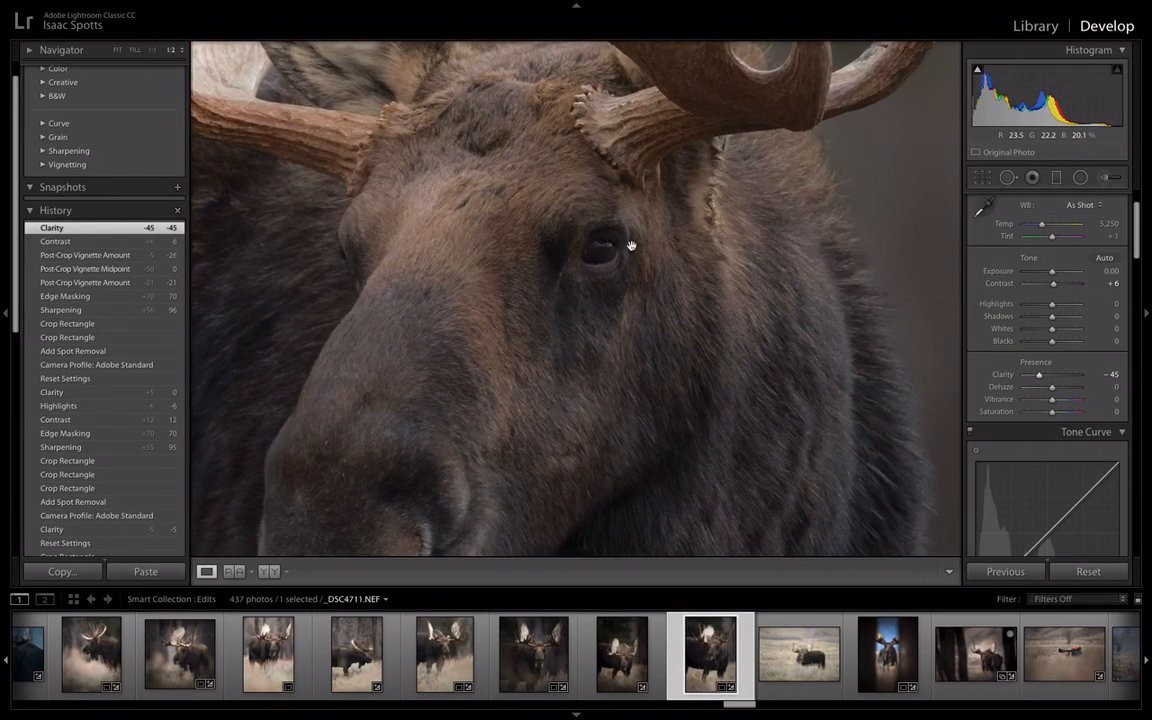
key("ctrl+minus")
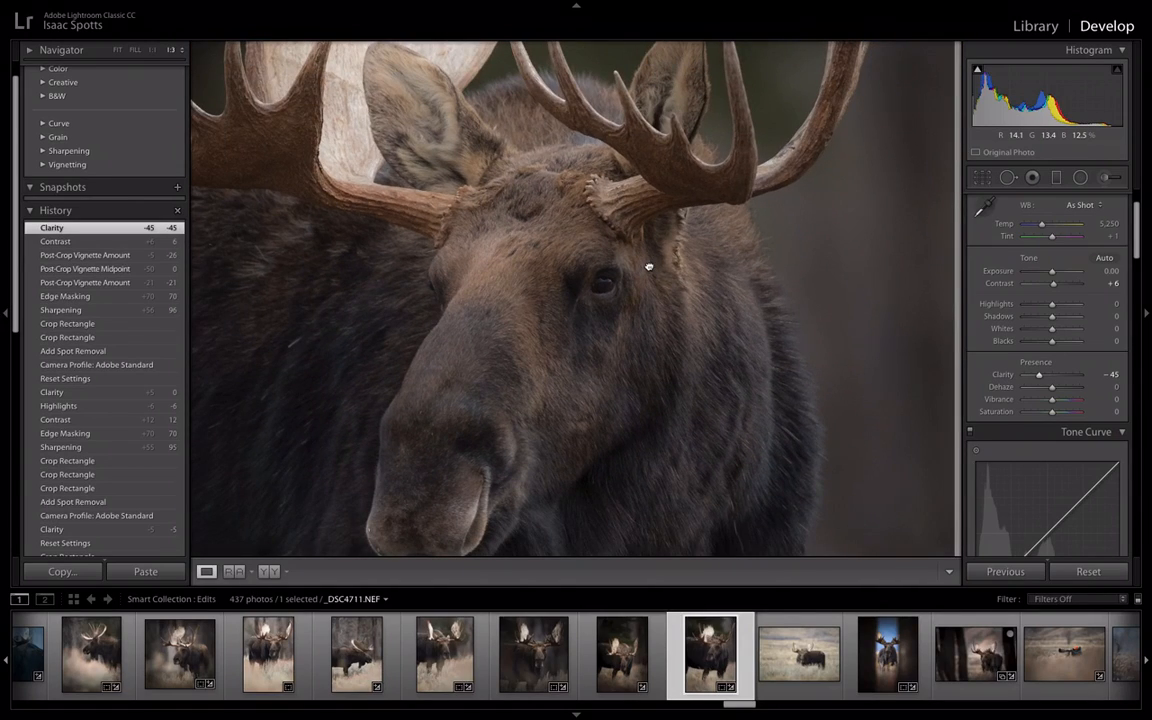
Step: Paint a local clarity adjustment of 67 over the moose's eye and face with the Adjustment Brush at size 22
left_click_drag(649, 267, 773, 328)
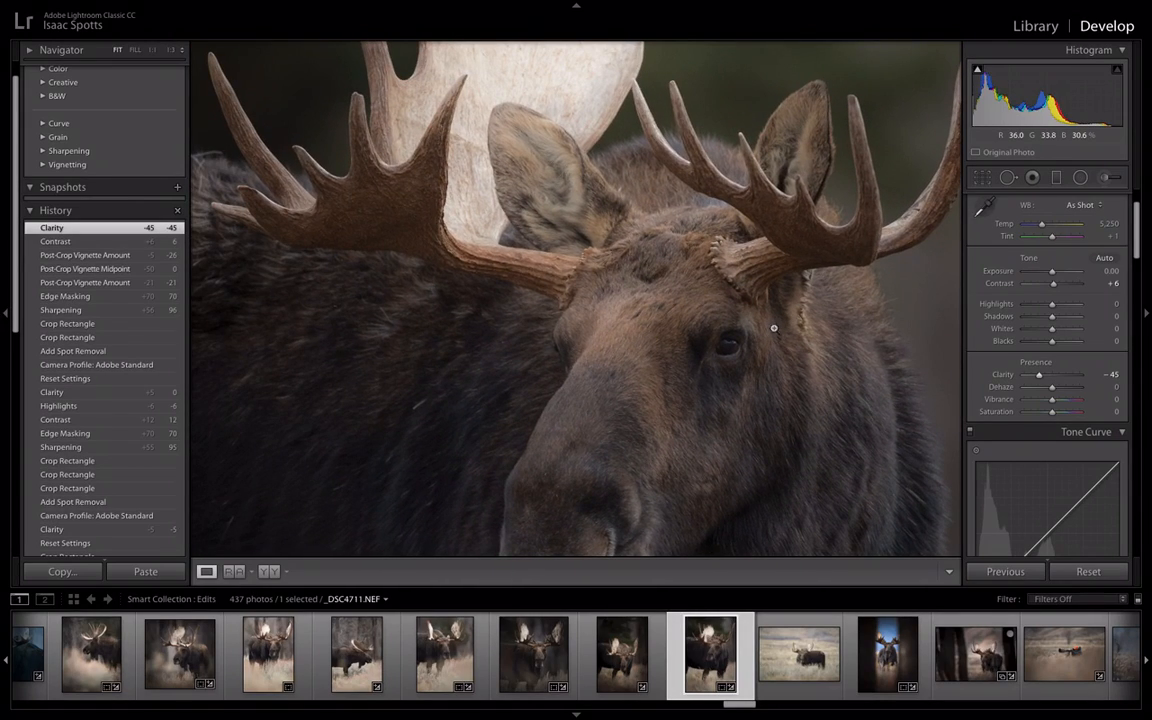
left_click(773, 328)
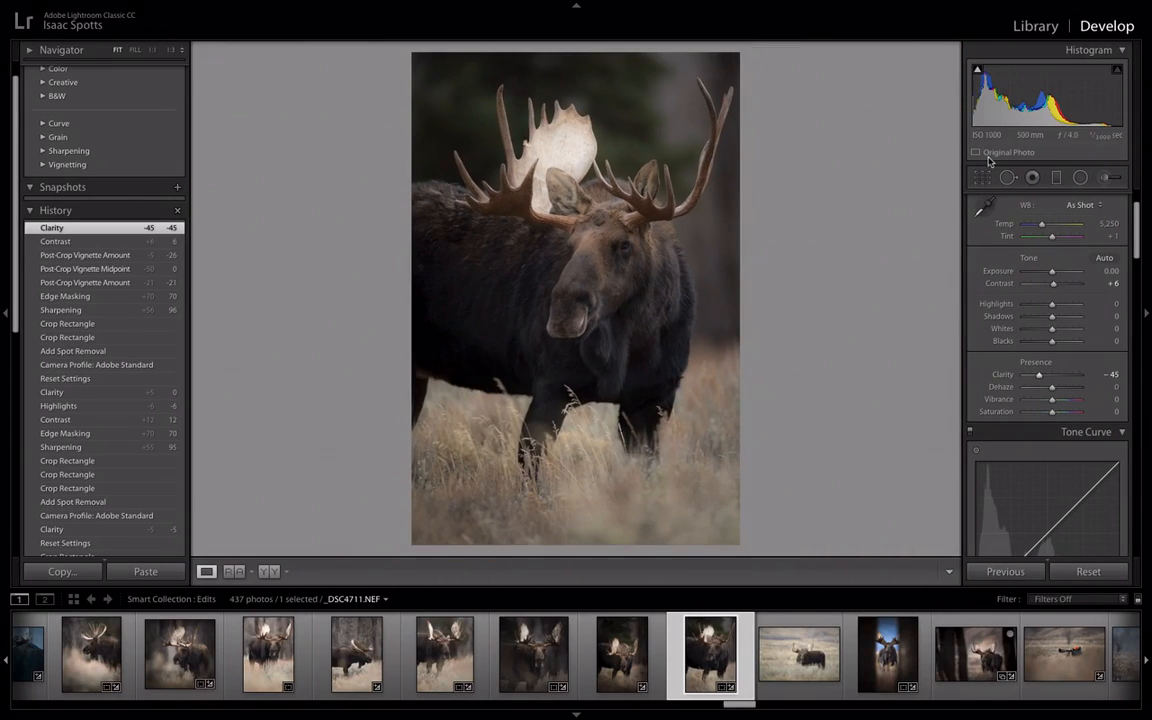
left_click(1106, 177)
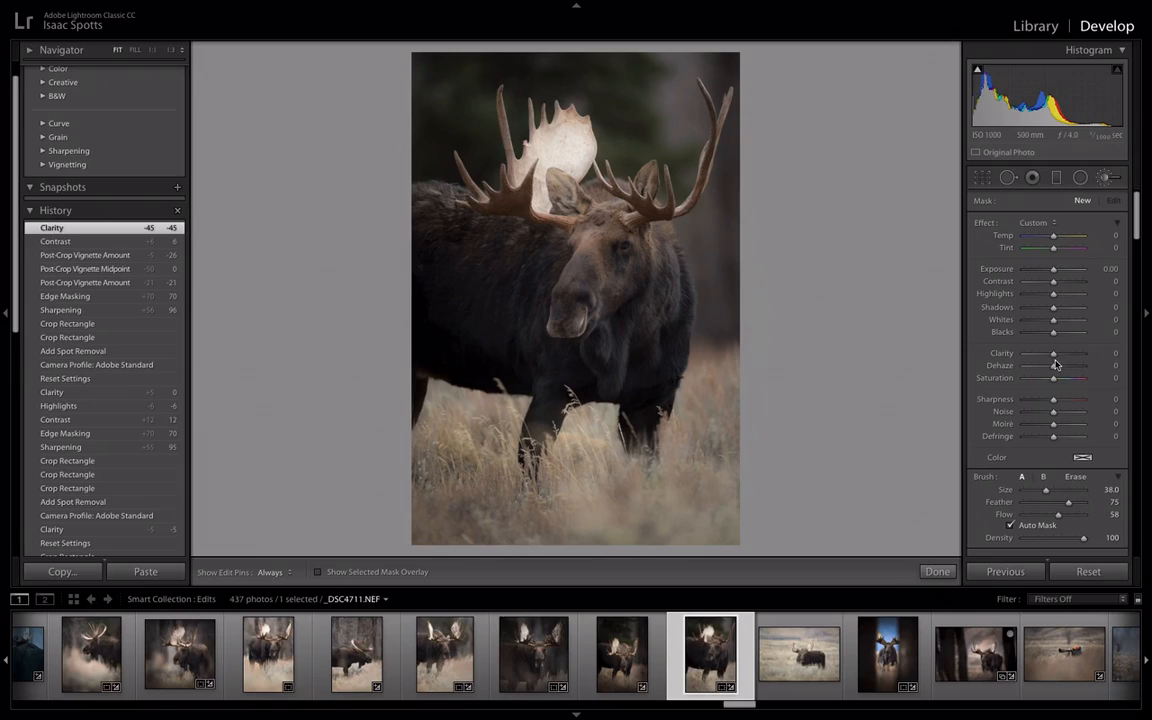
left_click_drag(1055, 360, 1069, 358)
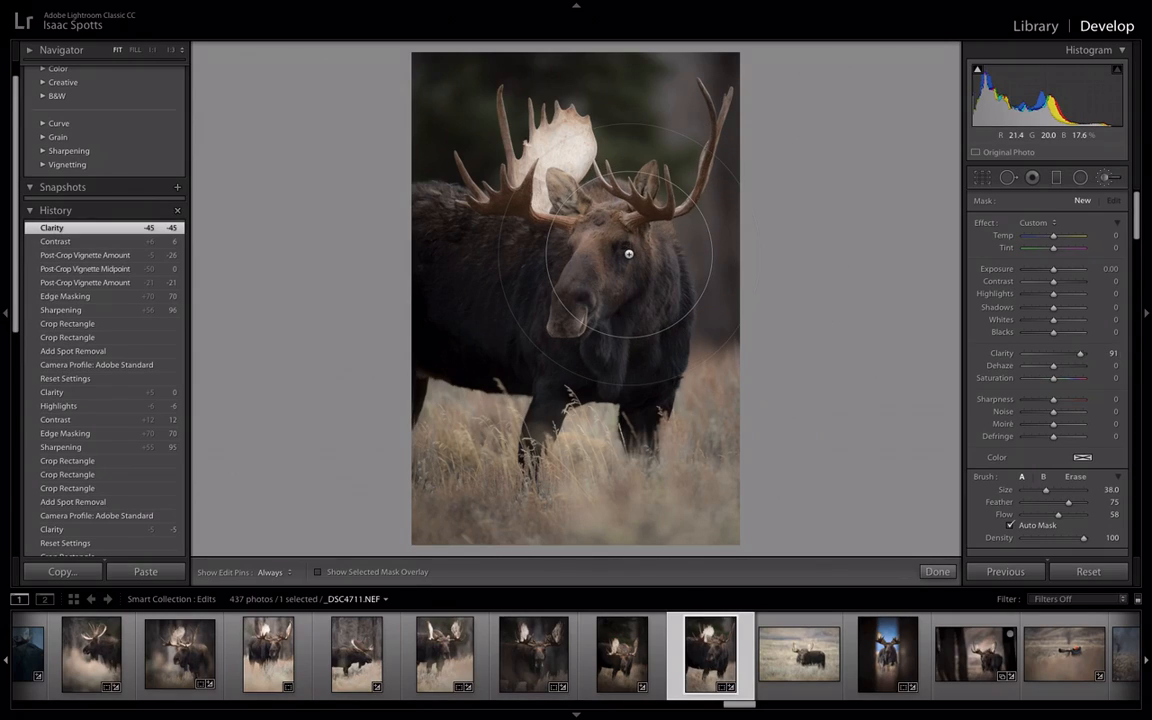
scroll(628, 254, "down", 6)
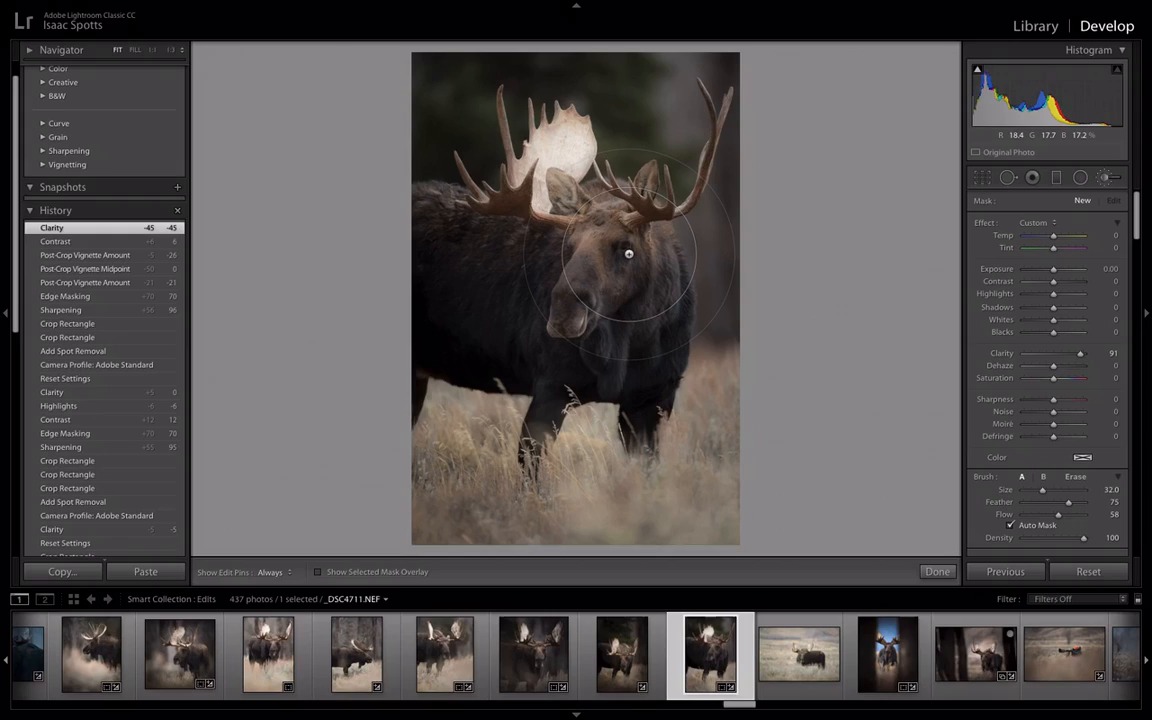
scroll(628, 254, "down", 2)
key("h")
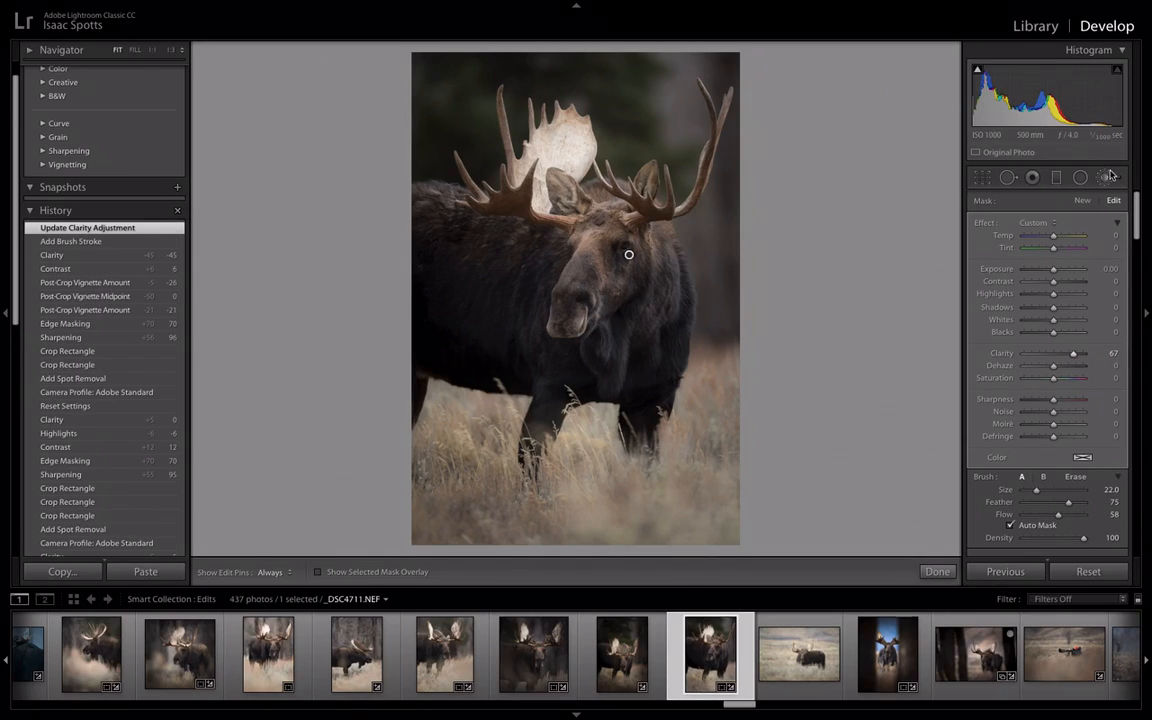
left_click(1107, 178)
left_click(625, 254)
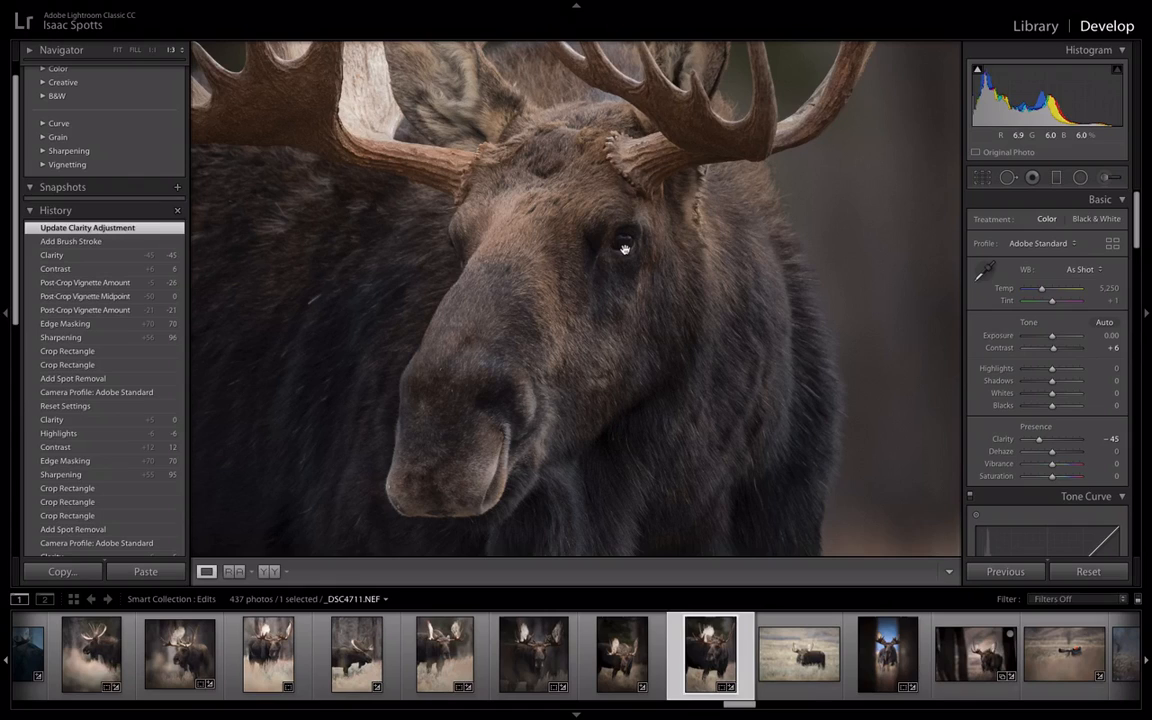
left_click_drag(722, 332, 746, 398)
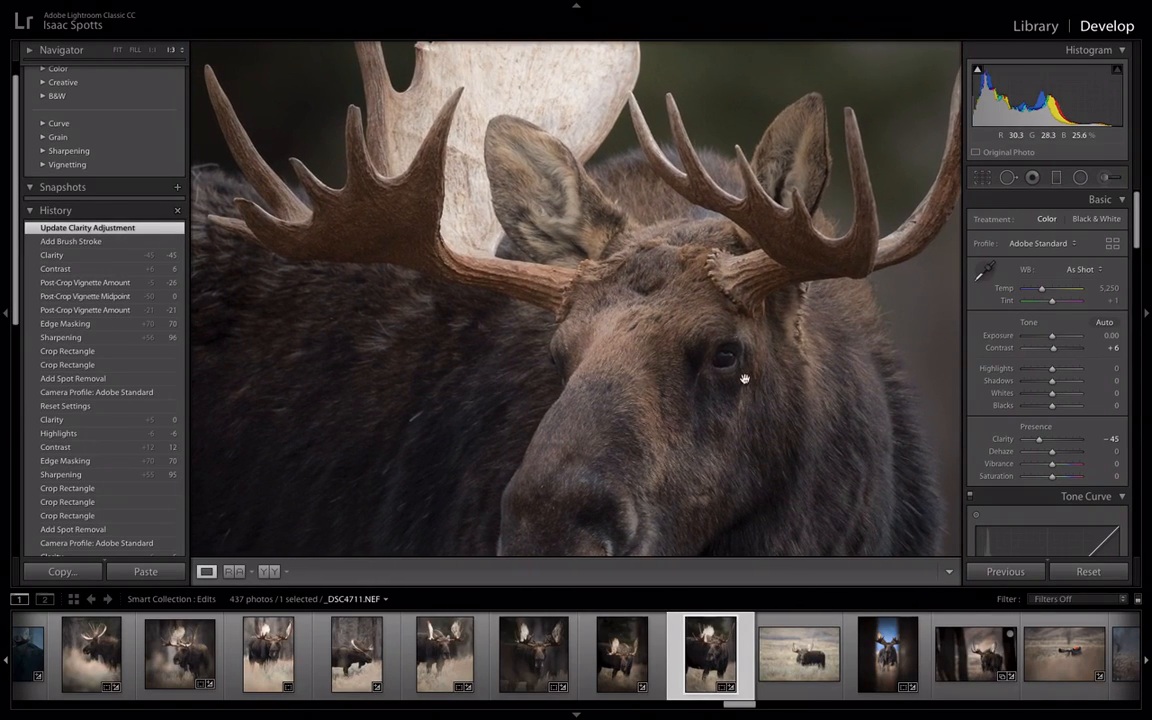
left_click_drag(706, 249, 730, 303)
left_click(730, 303)
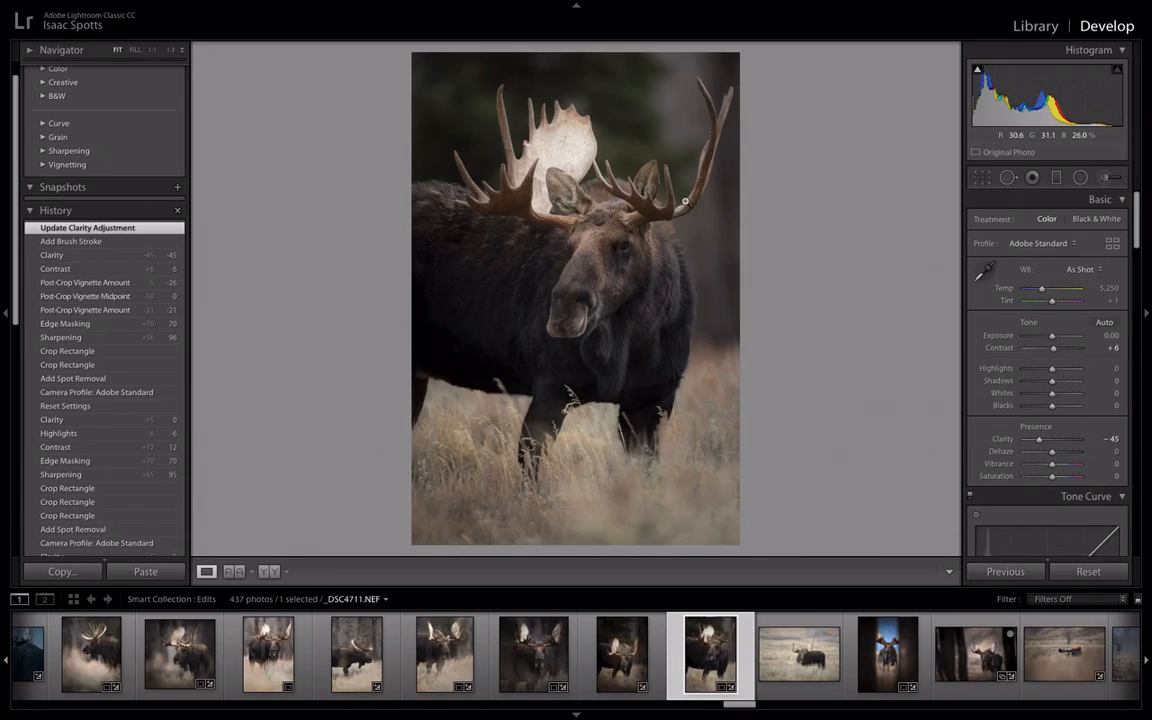
Step: Brush exposure -0.16, highlights -97 and clarity 22 over the bright antler palm to recover its detail
left_click_drag(552, 162, 546, 235)
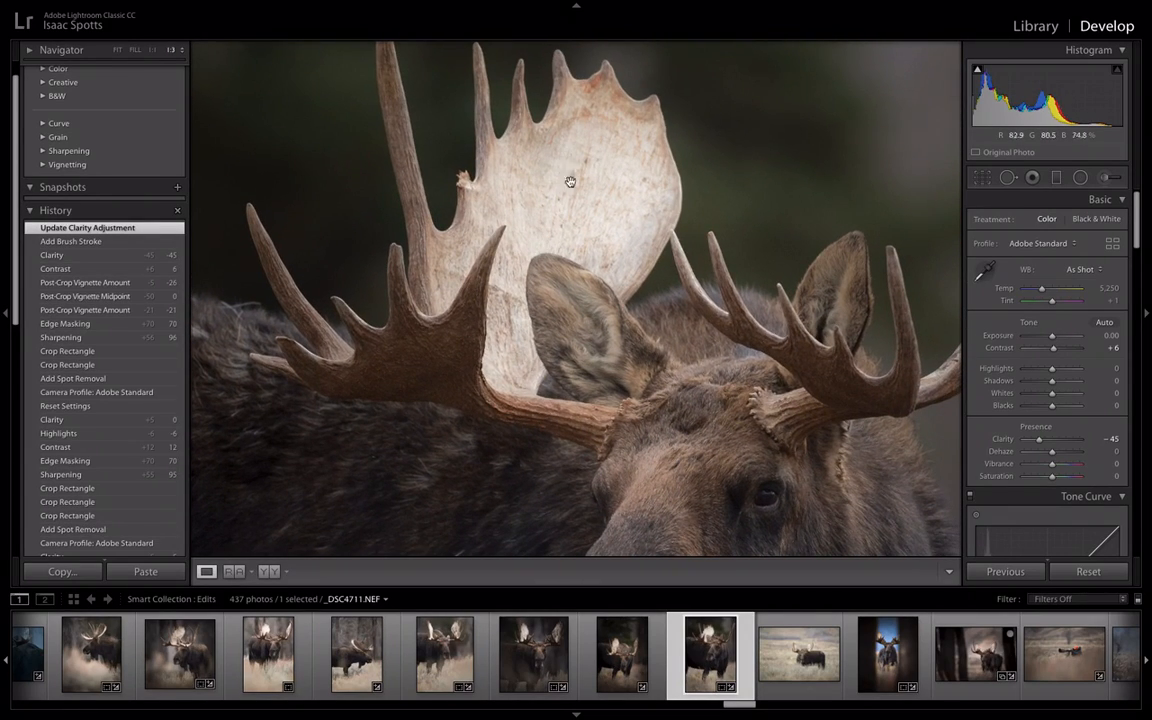
left_click_drag(594, 188, 557, 251)
left_click(1109, 178)
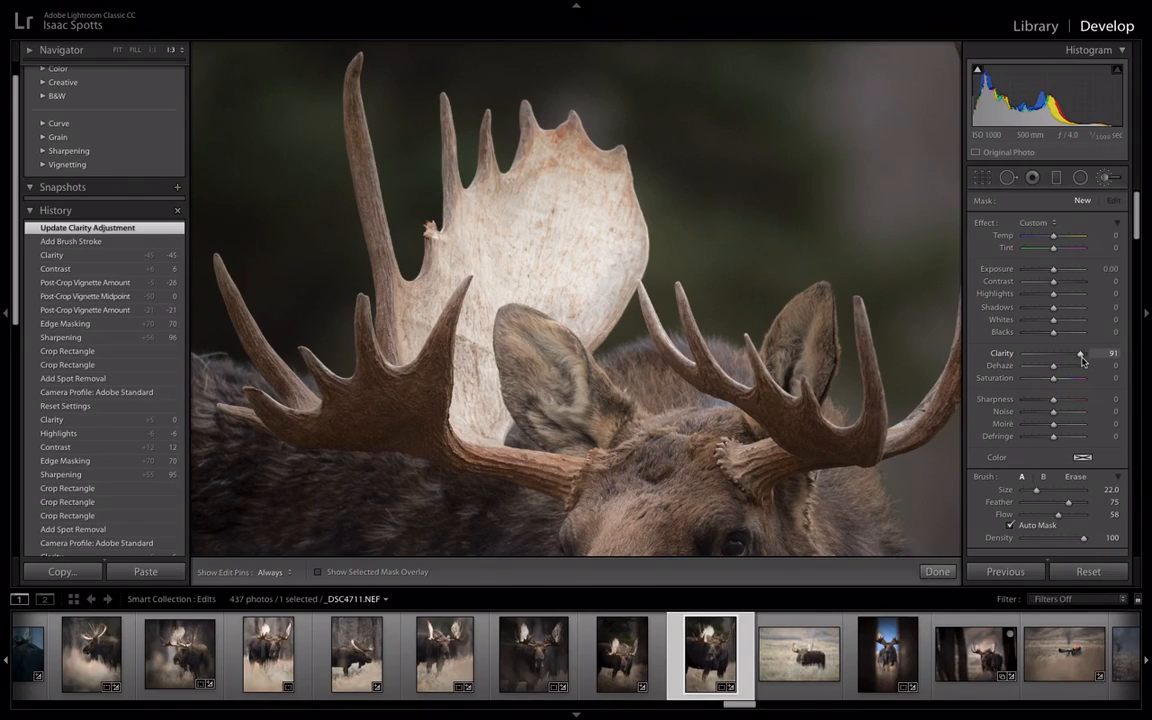
left_click_drag(1081, 356, 1053, 360)
left_click_drag(1053, 298, 1020, 300)
key("h")
mouse_move(491, 252)
left_mouse_down()
mouse_move(452, 228)
mouse_move(540, 180)
mouse_move(558, 282)
mouse_move(576, 284)
left_mouse_up()
mouse_move(445, 238)
left_mouse_down()
mouse_move(420, 318)
mouse_move(440, 372)
mouse_move(508, 268)
left_mouse_up()
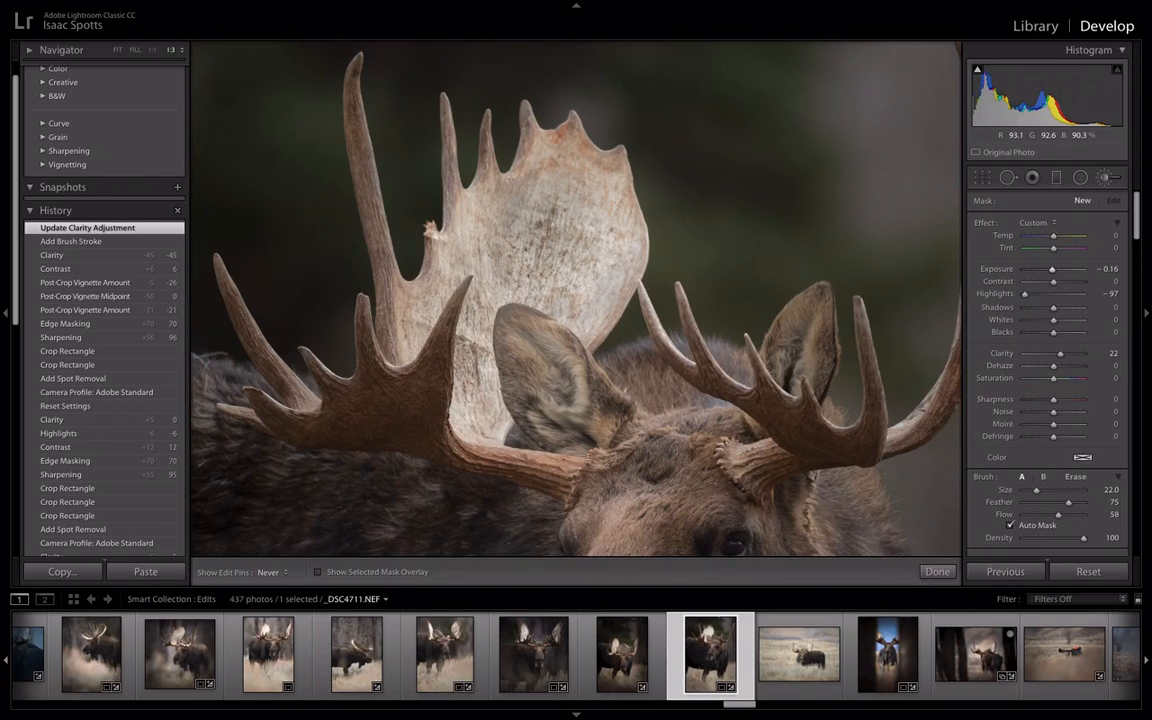
left_click_drag(508, 268, 530, 262)
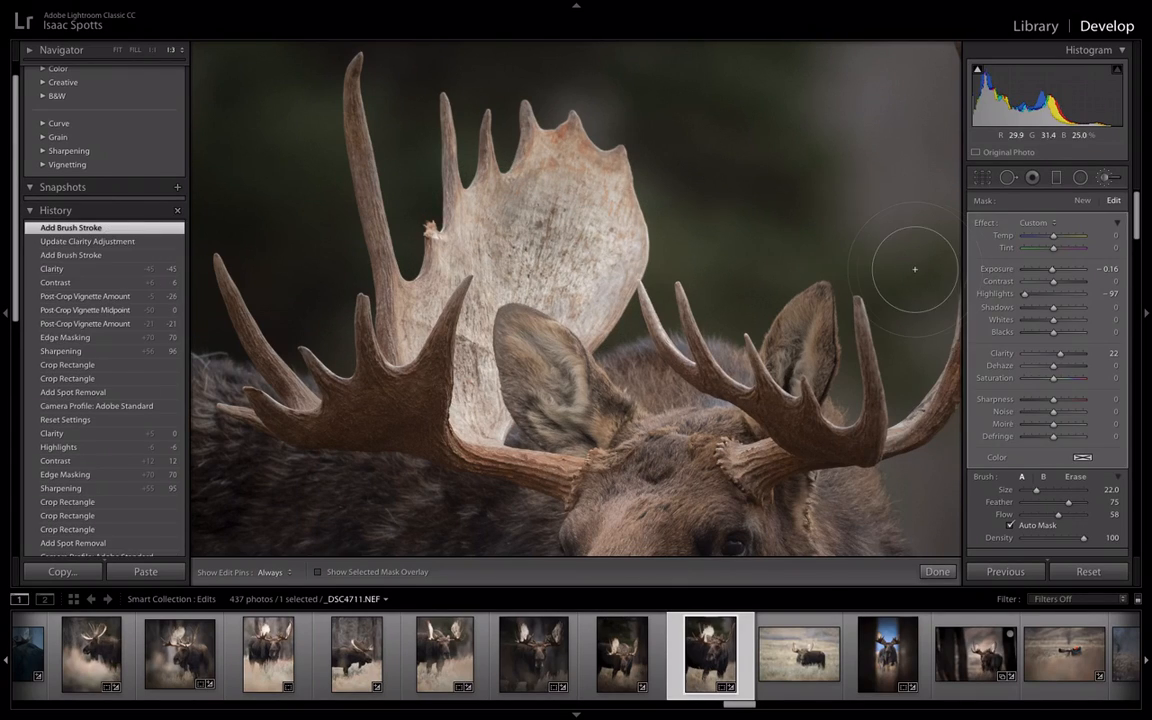
left_click(1106, 180)
left_click(882, 183)
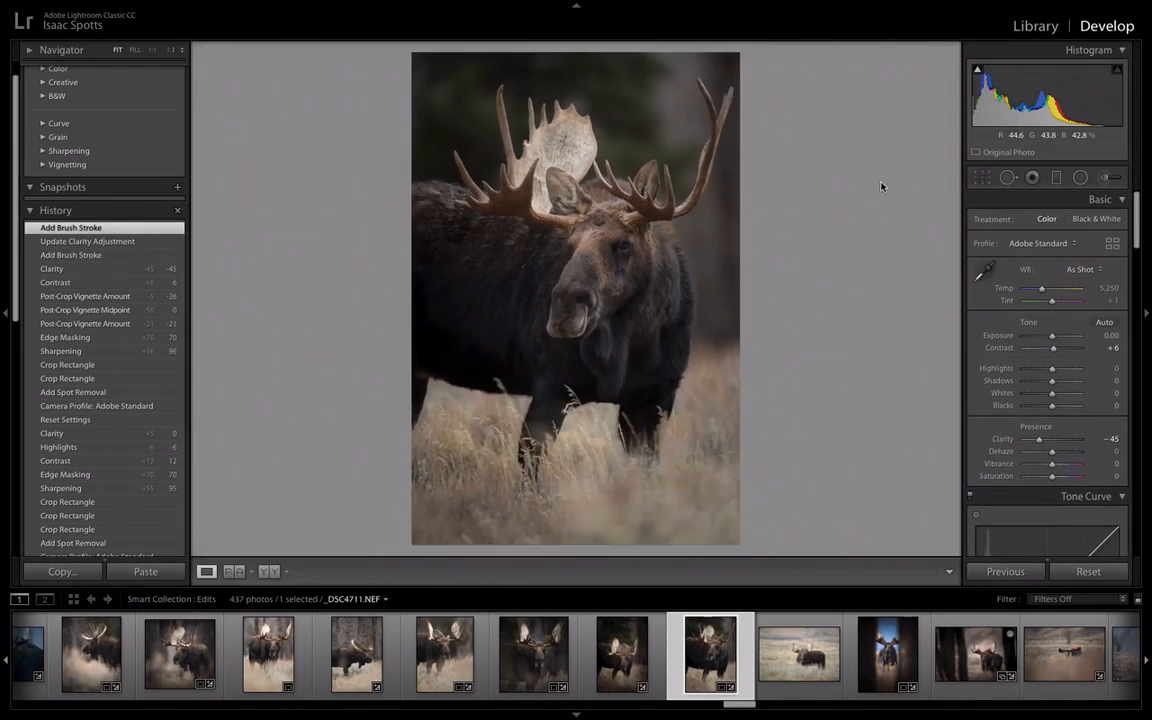
Step: Slightly ease the highlights reduction in the antler's brush adjustment
left_click(552, 133)
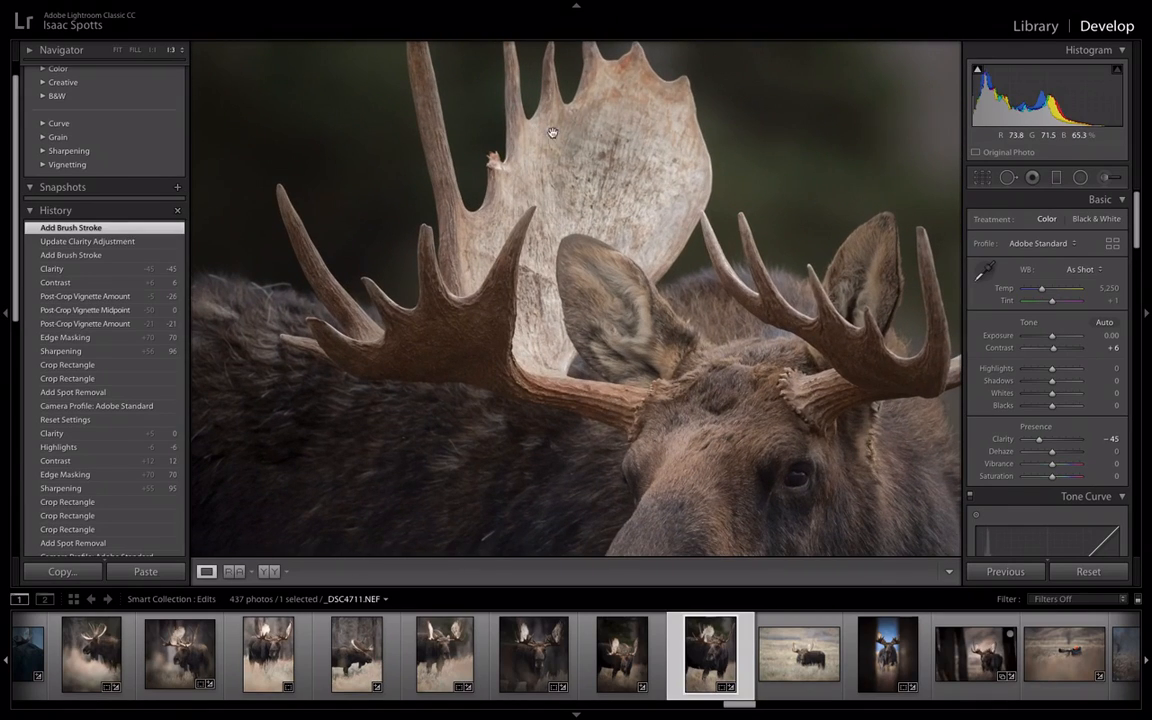
left_click(1108, 180)
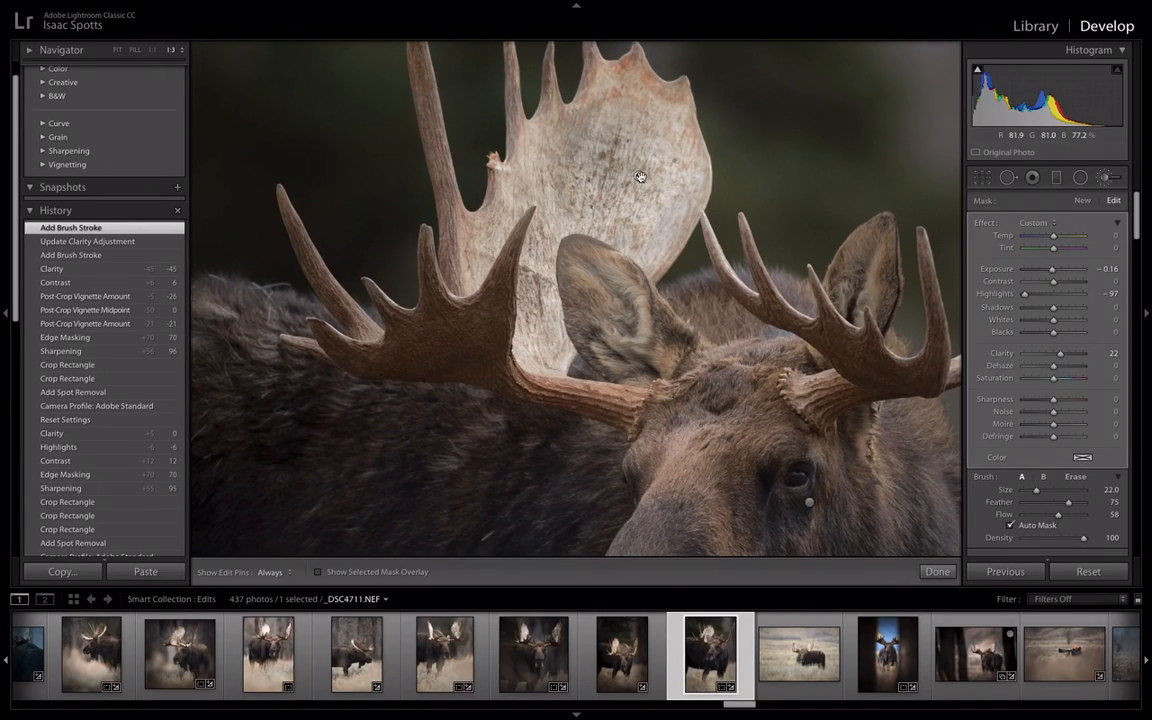
left_click_drag(1036, 297, 1039, 297)
left_click(1107, 178)
left_click(740, 248)
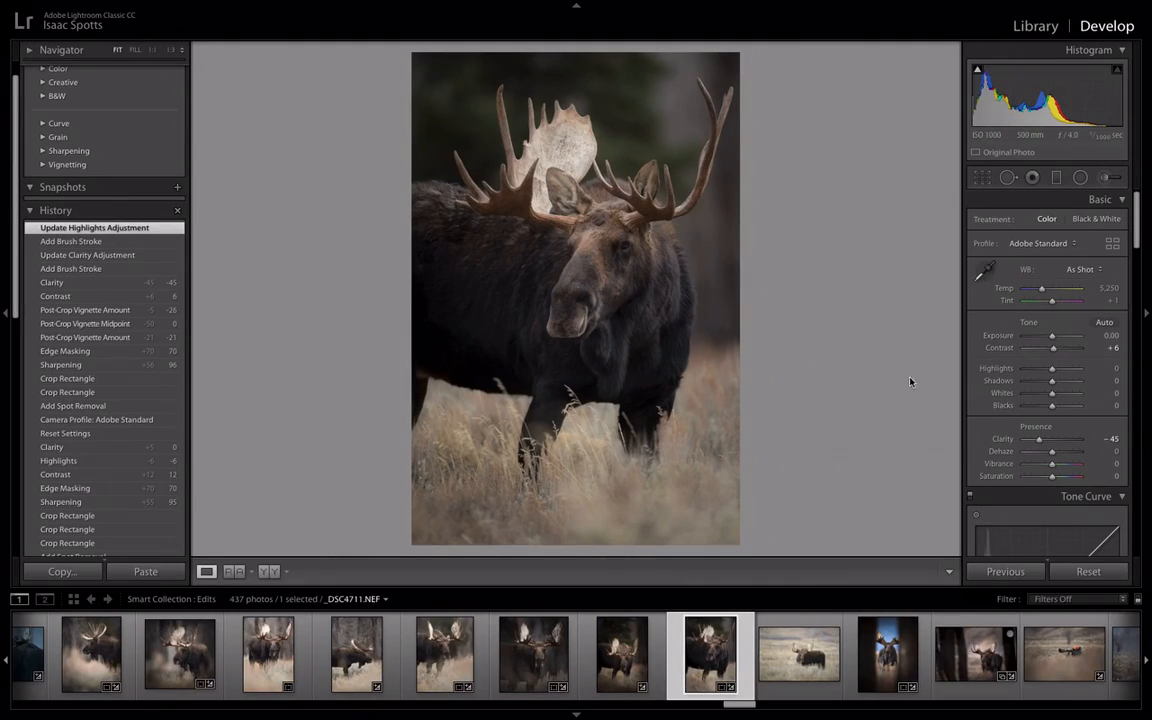
scroll(1040, 390, "down", 5)
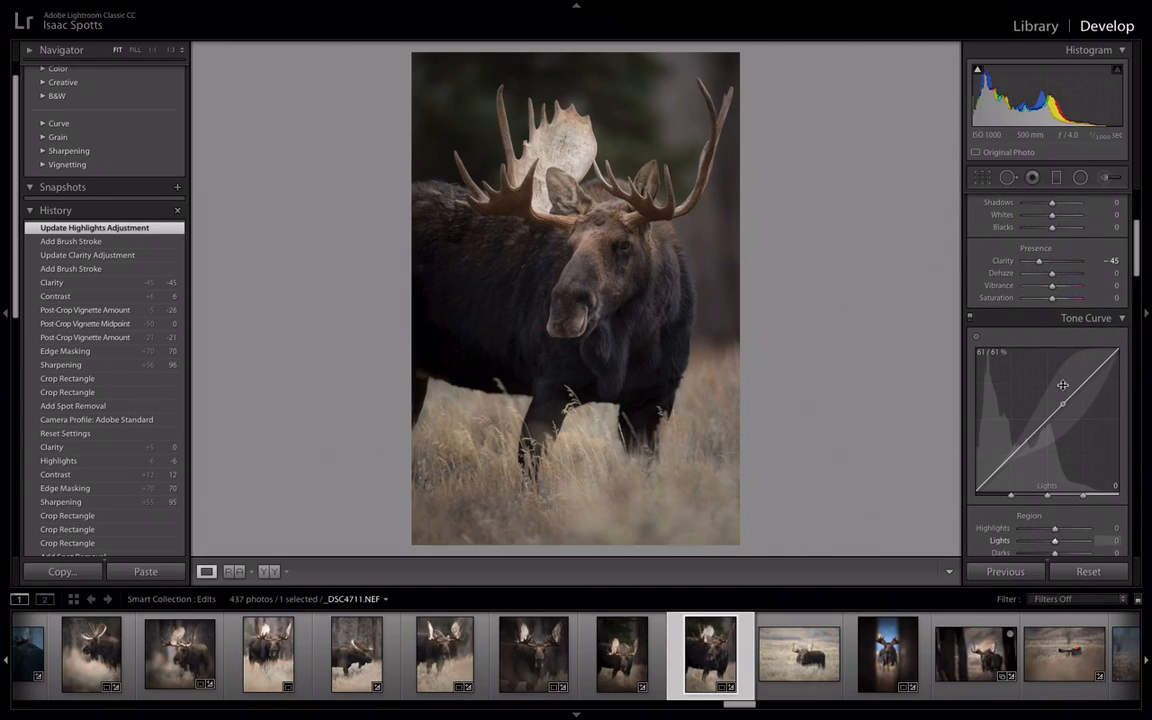
scroll(1062, 385, "down", 8)
scroll(1064, 390, "down", 2)
scroll(1064, 390, "up", 10)
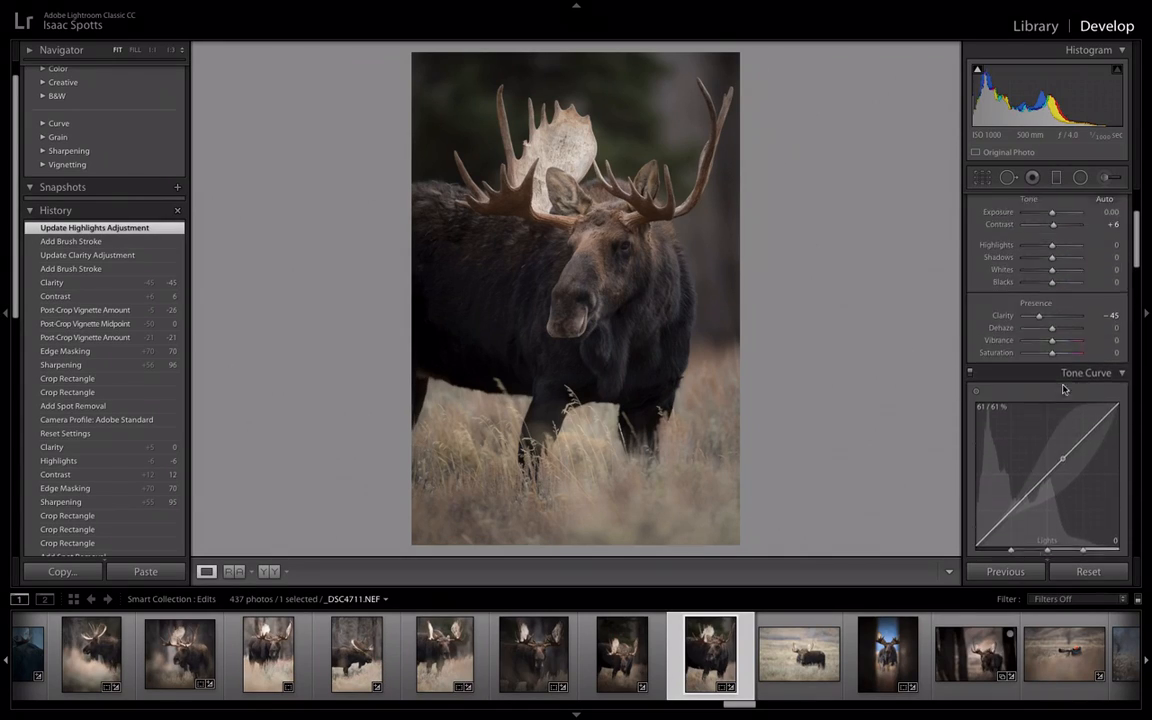
scroll(1064, 390, "up", 3)
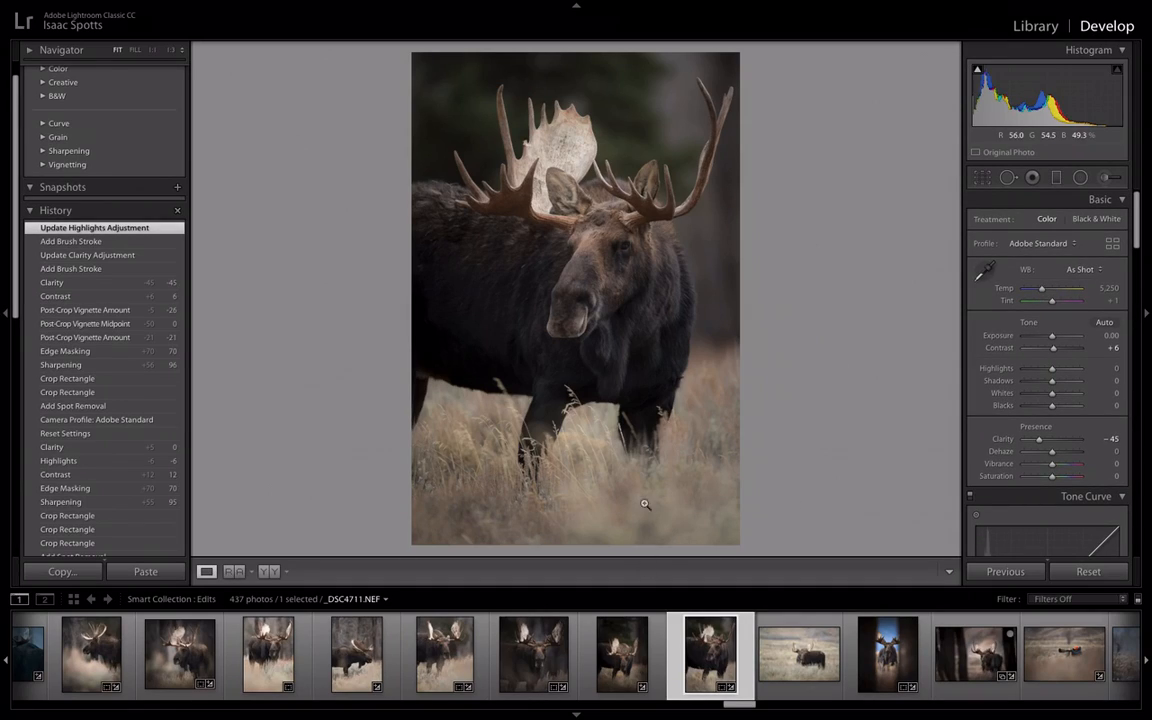
Step: Darken the foreground grass with a graduated filter set to exposure -1.00, contrast 18, clarity 22 and highlights 0
left_click(1059, 177)
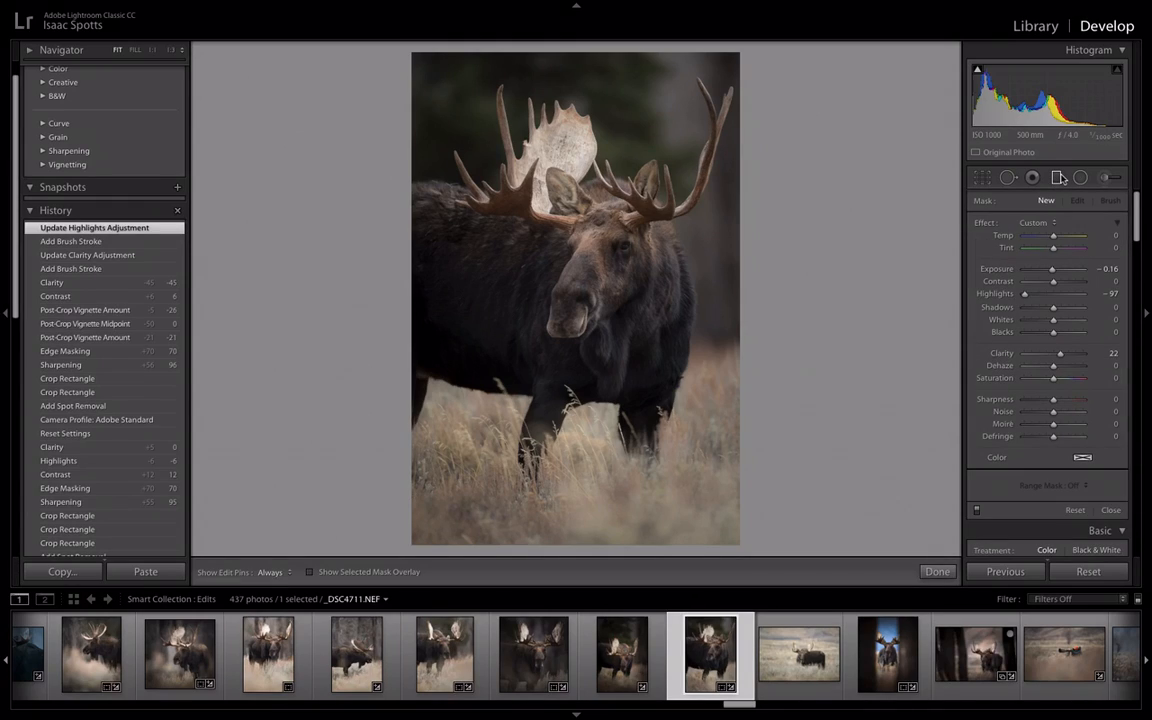
double_click(1025, 295)
left_click_drag(747, 548, 747, 377)
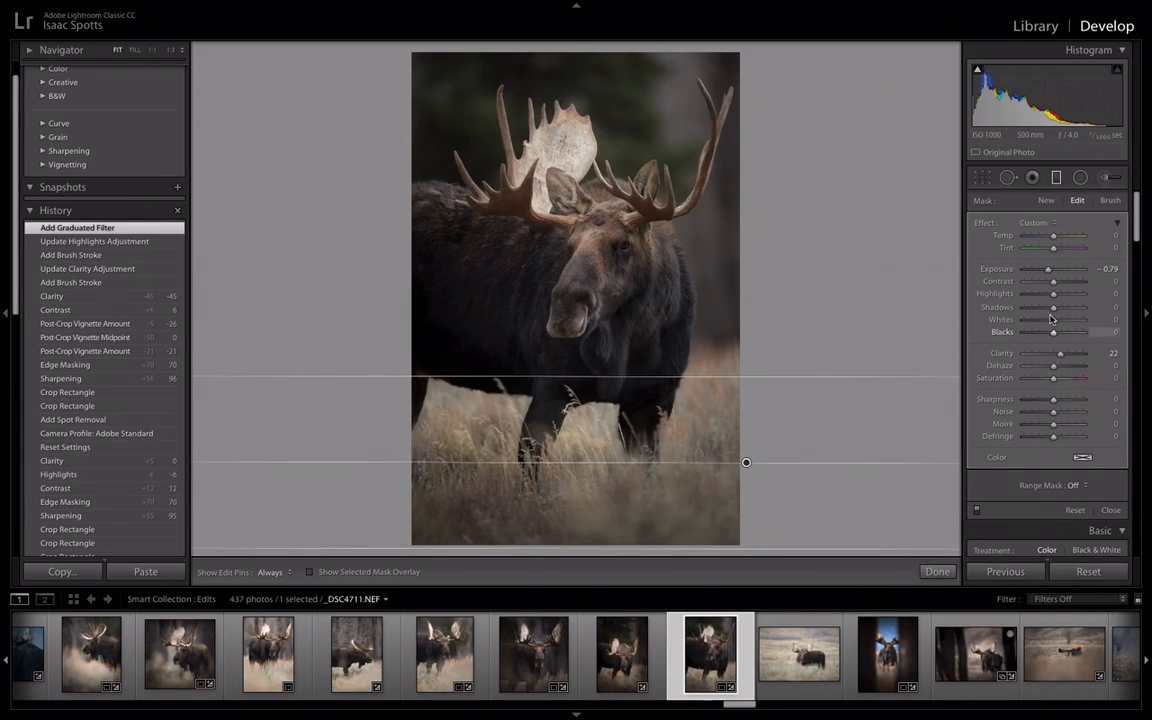
left_click_drag(1047, 270, 1046, 271)
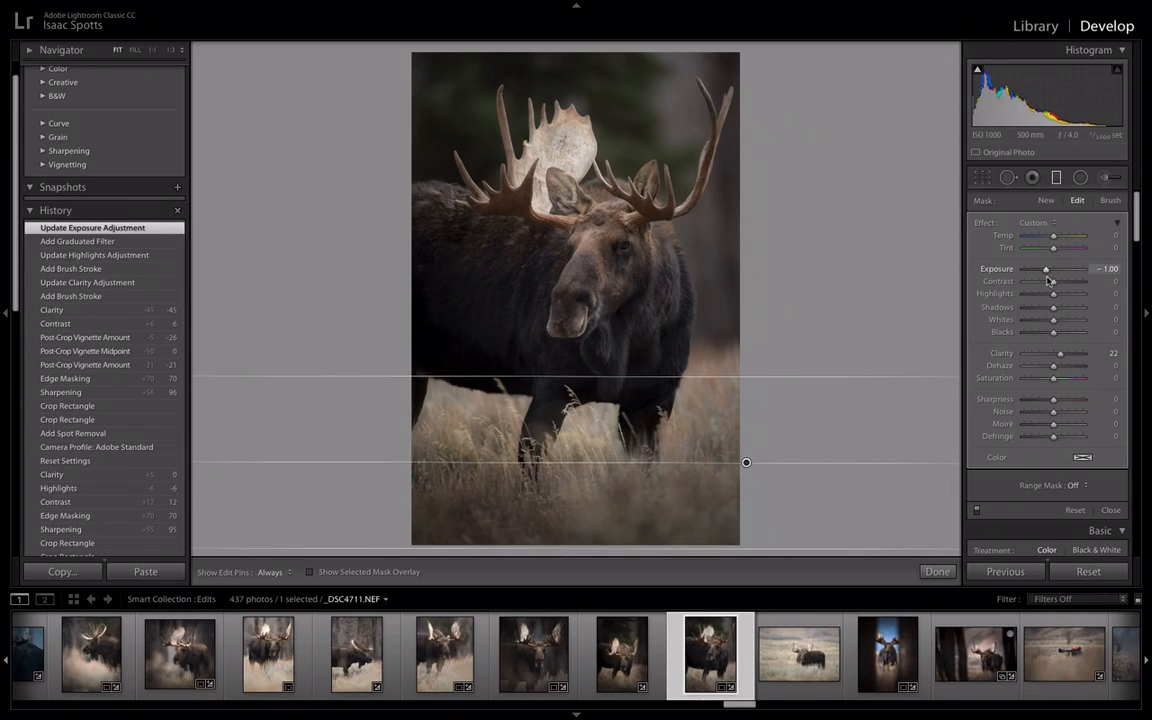
left_click_drag(1053, 282, 1060, 289)
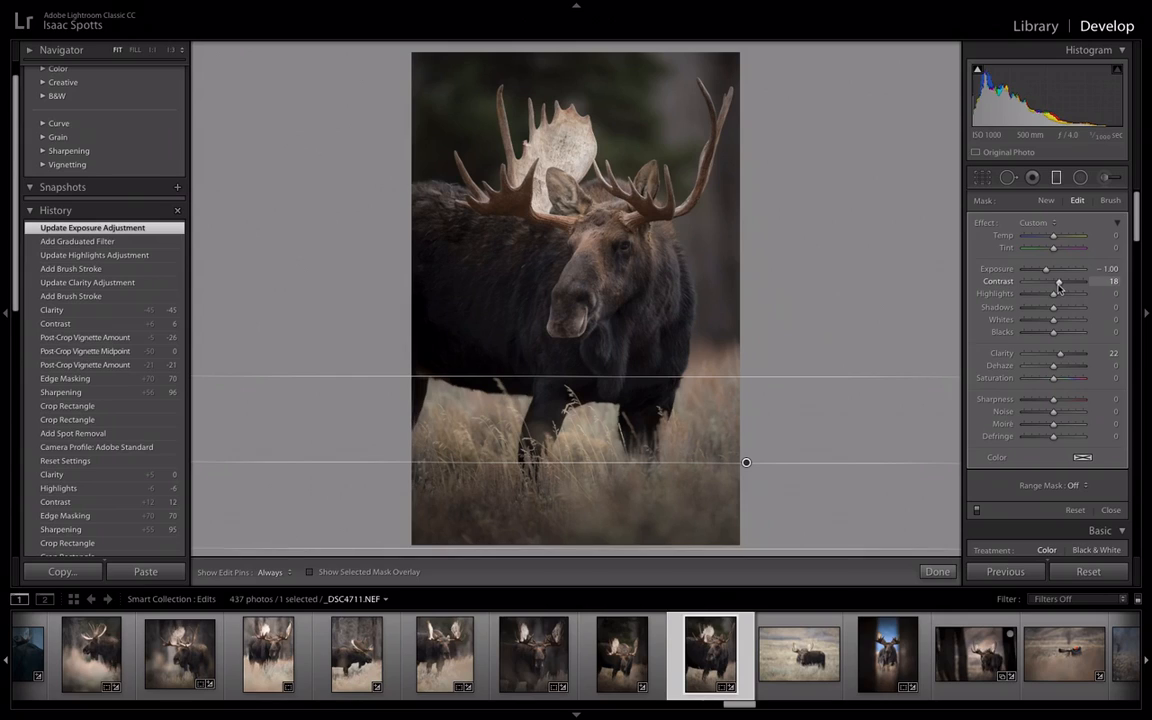
left_click(1063, 179)
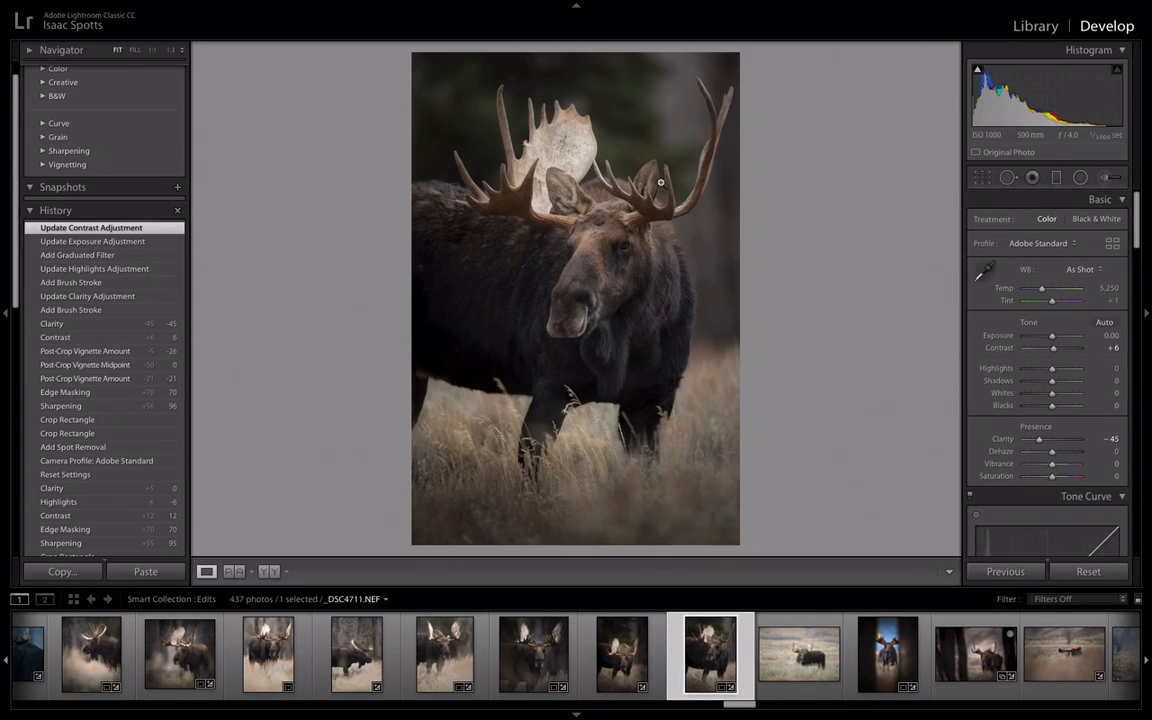
Step: Warm the photo's white balance temperature to 5,450 and check the moose's face and antlers up close
left_click(597, 257)
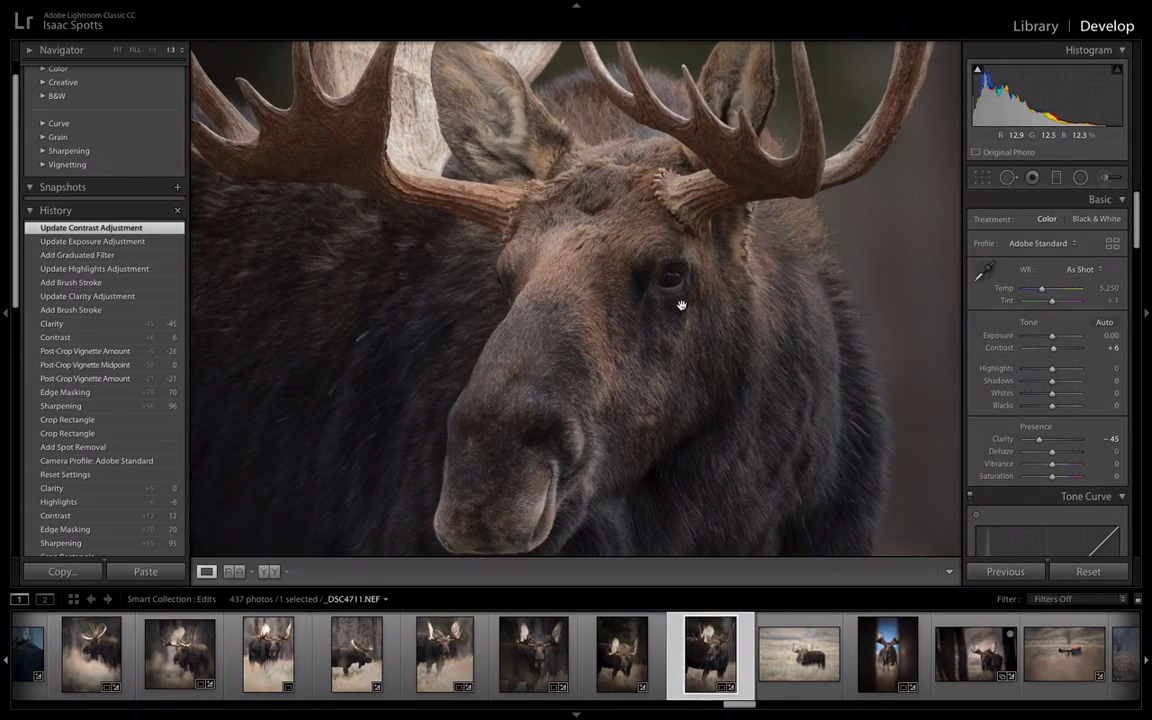
key("ctrl+equal")
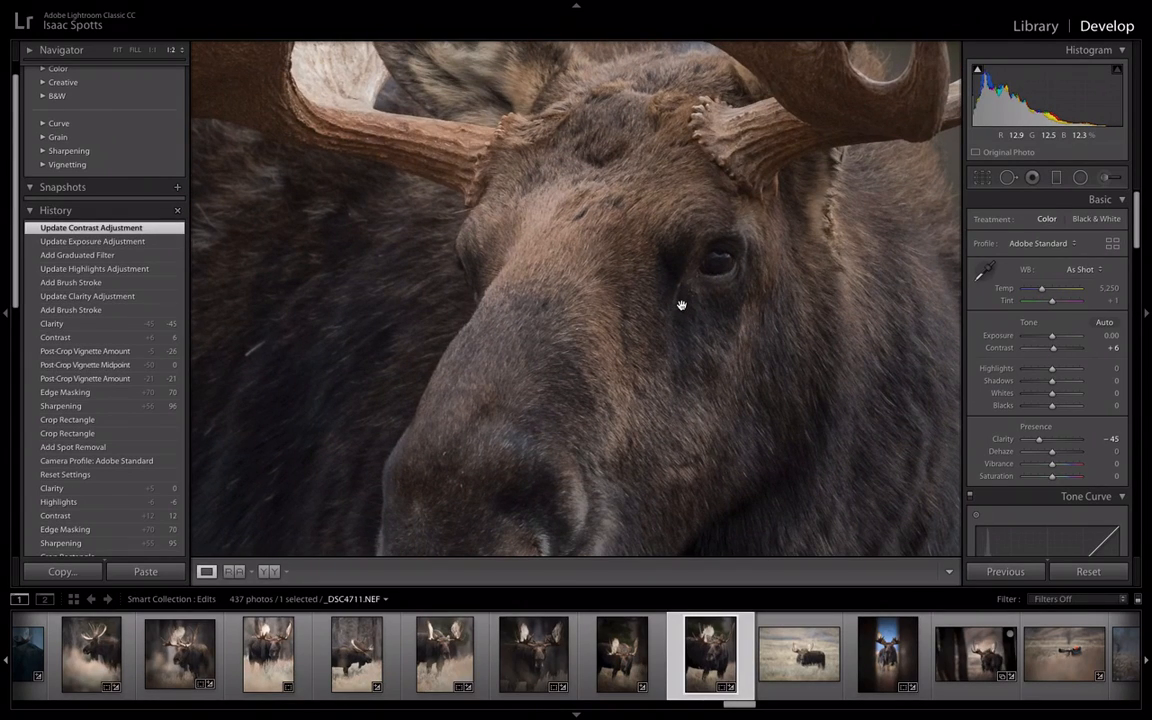
left_click(681, 305)
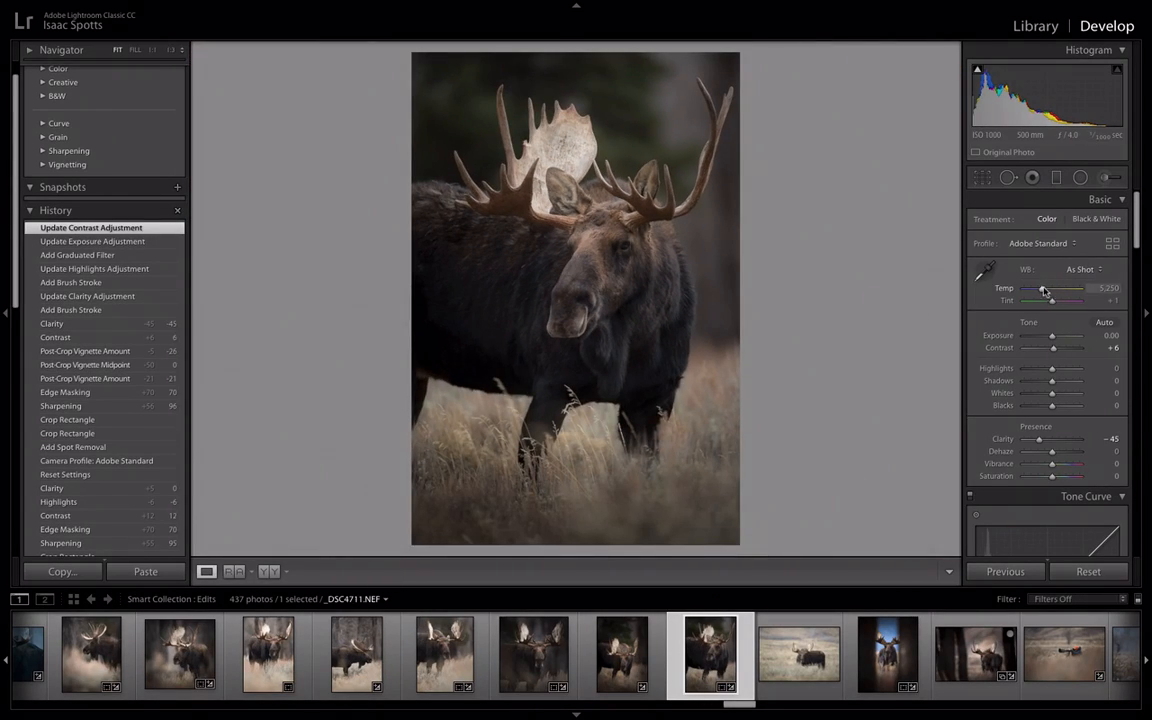
left_click_drag(1041, 292, 1043, 293)
left_click_drag(1043, 292, 1043, 292)
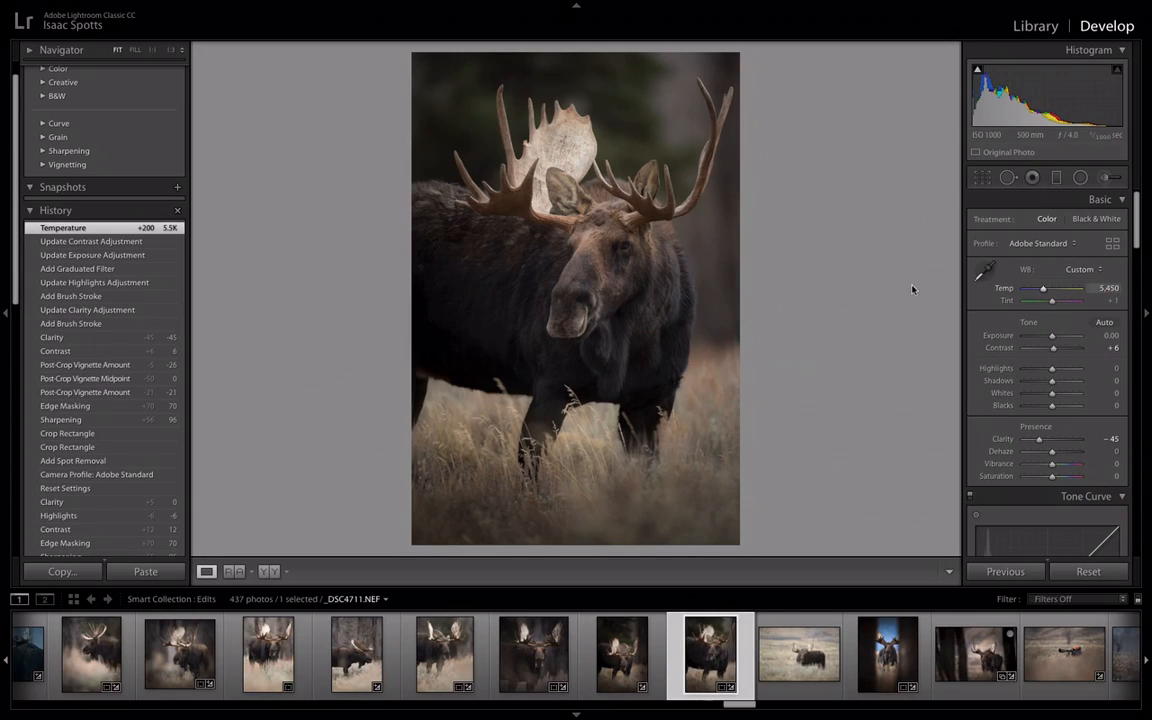
left_click(606, 262)
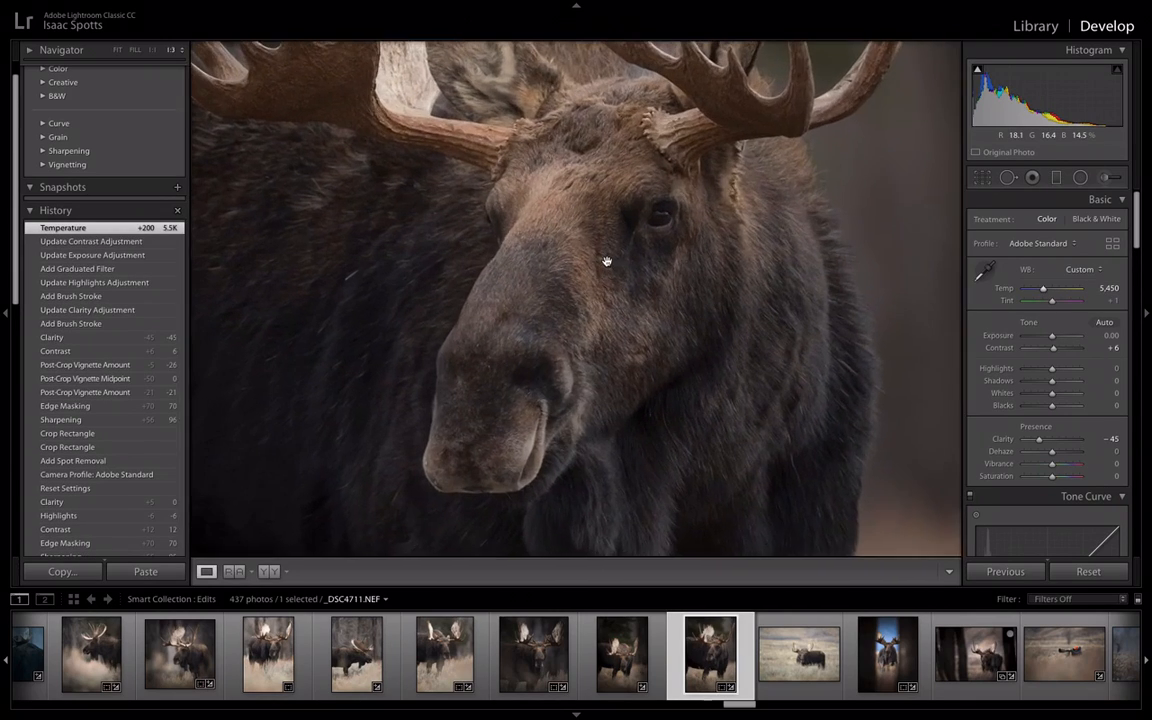
left_click_drag(606, 262, 695, 372)
left_click_drag(557, 214, 563, 312)
left_click_drag(620, 346, 589, 159)
left_click(621, 184)
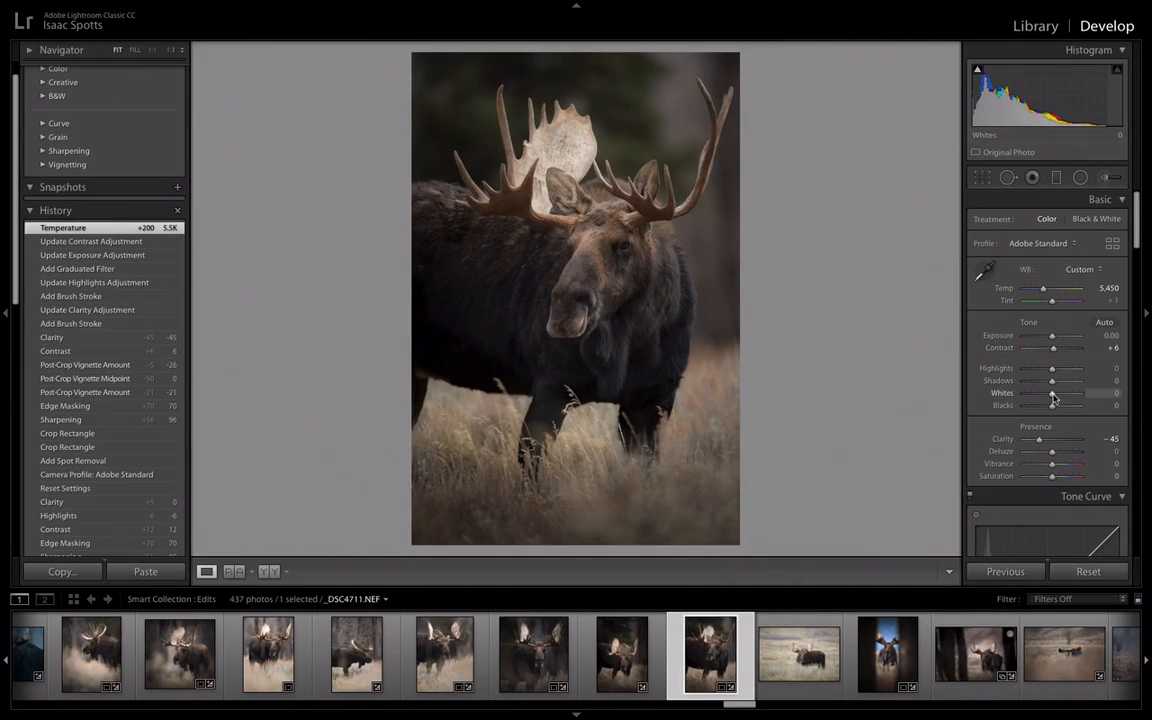
Step: Strengthen the dark post-crop vignette to an amount of -30
scroll(1053, 398, "down", 8)
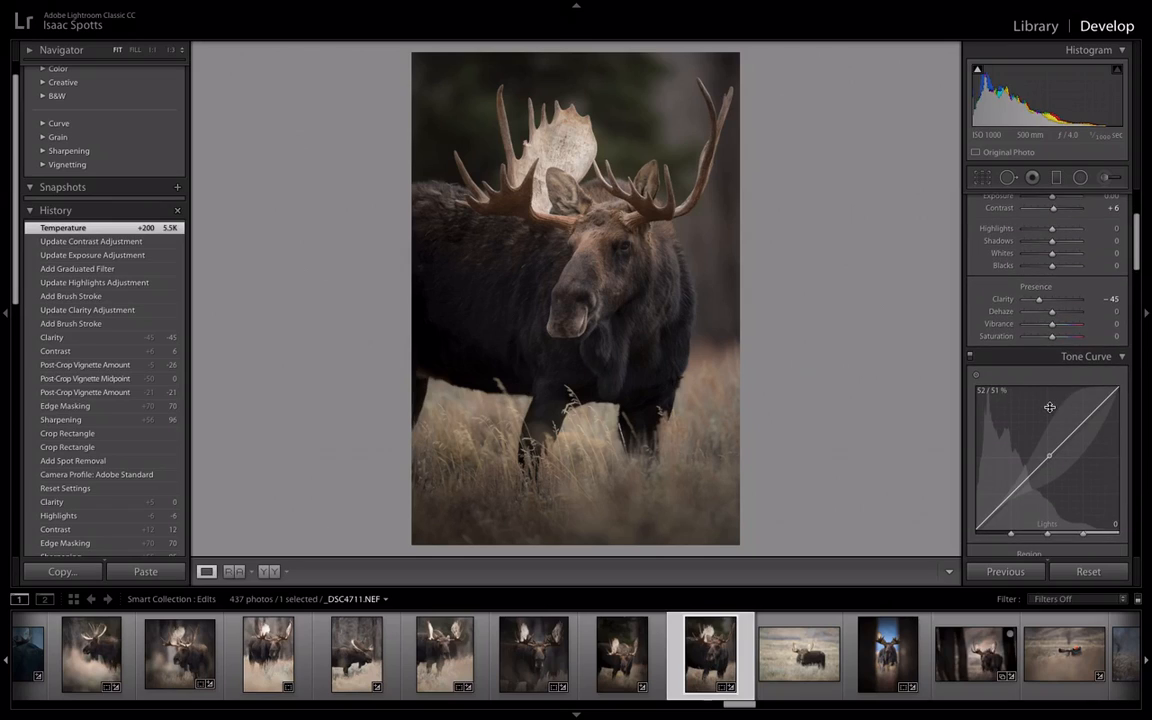
scroll(1050, 411, "down", 12)
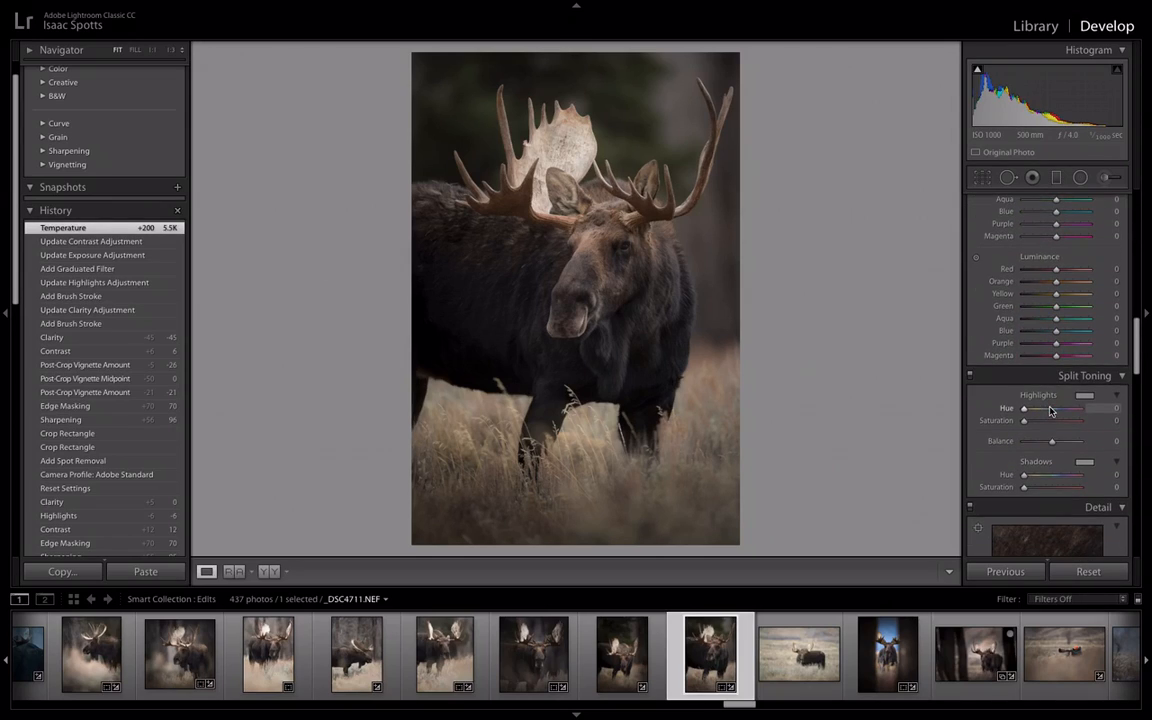
scroll(1050, 411, "down", 10)
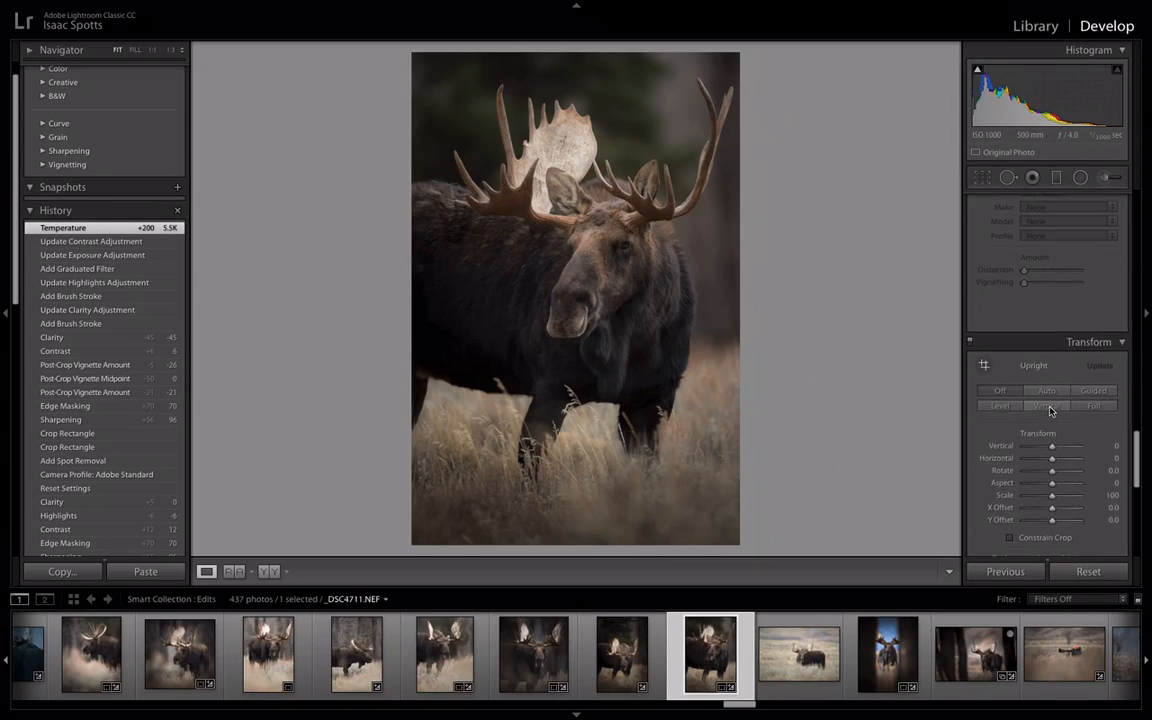
left_click_drag(1044, 332, 1044, 334)
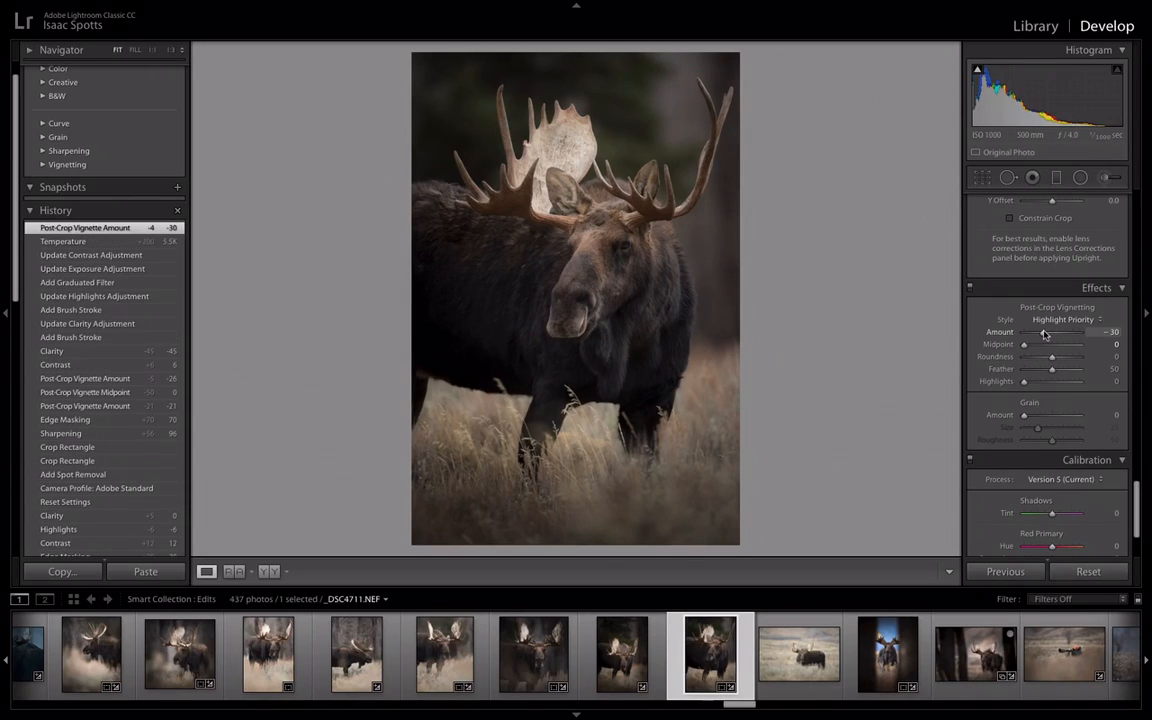
Step: Preview the edited moose photo in full screen, then check the moose up close
key("f")
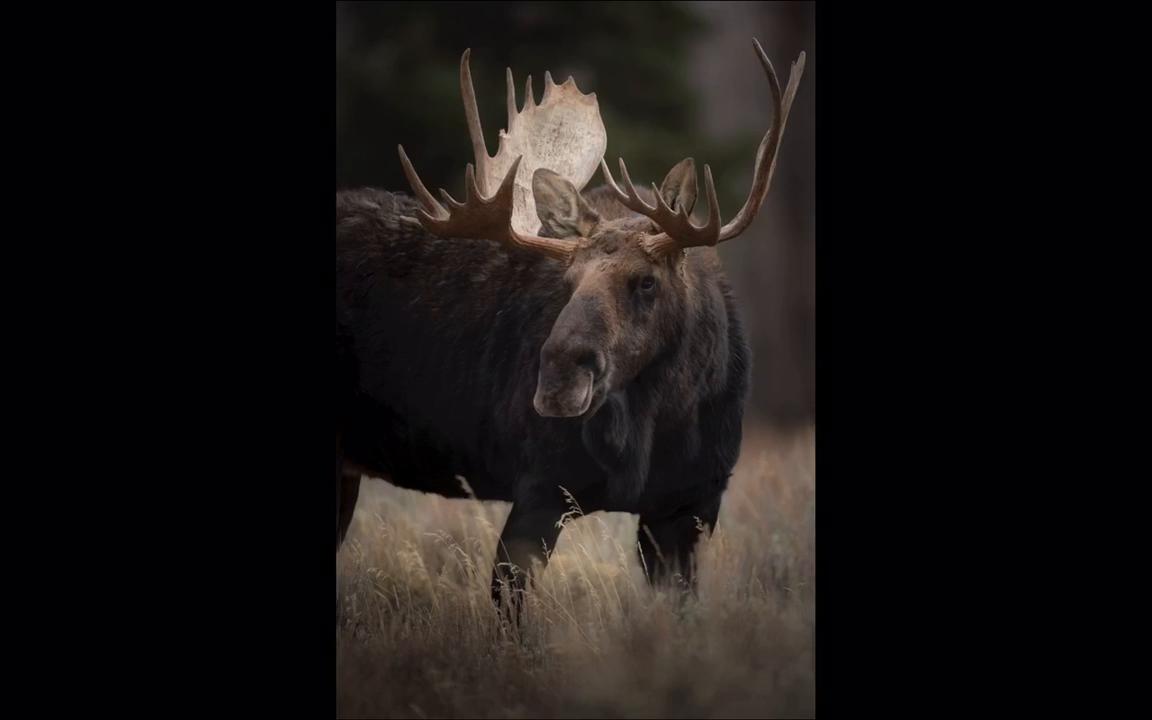
key("f")
left_click(634, 236)
left_click_drag(634, 236, 759, 408)
left_click(759, 408)
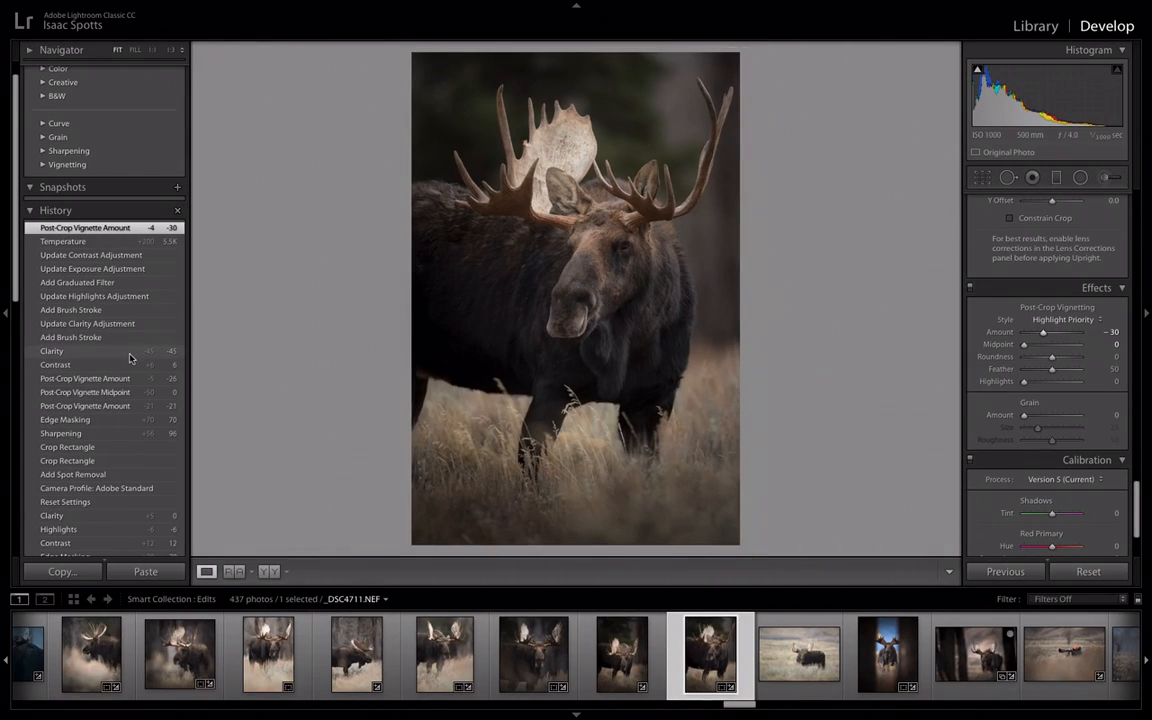
Step: Compare the finished edit with the Reset Settings history state and return to the latest Post-Crop Vignette Amount state
scroll(130, 358, "down", 1)
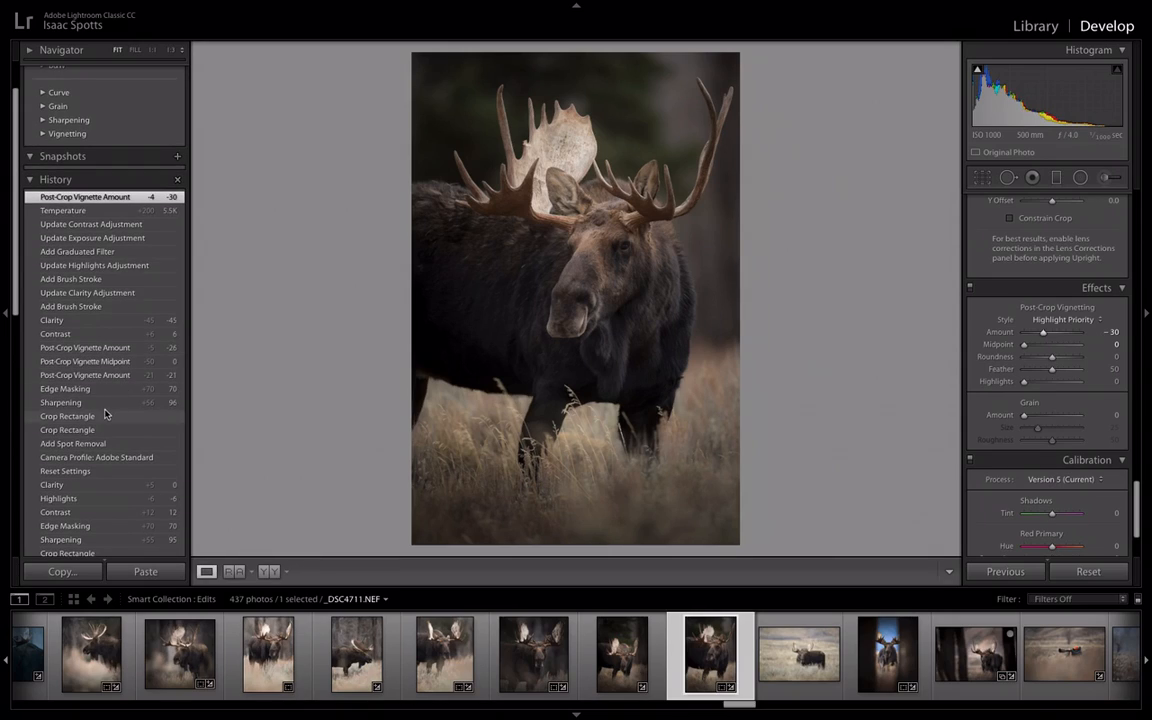
scroll(117, 386, "up", 1)
scroll(118, 384, "down", 1)
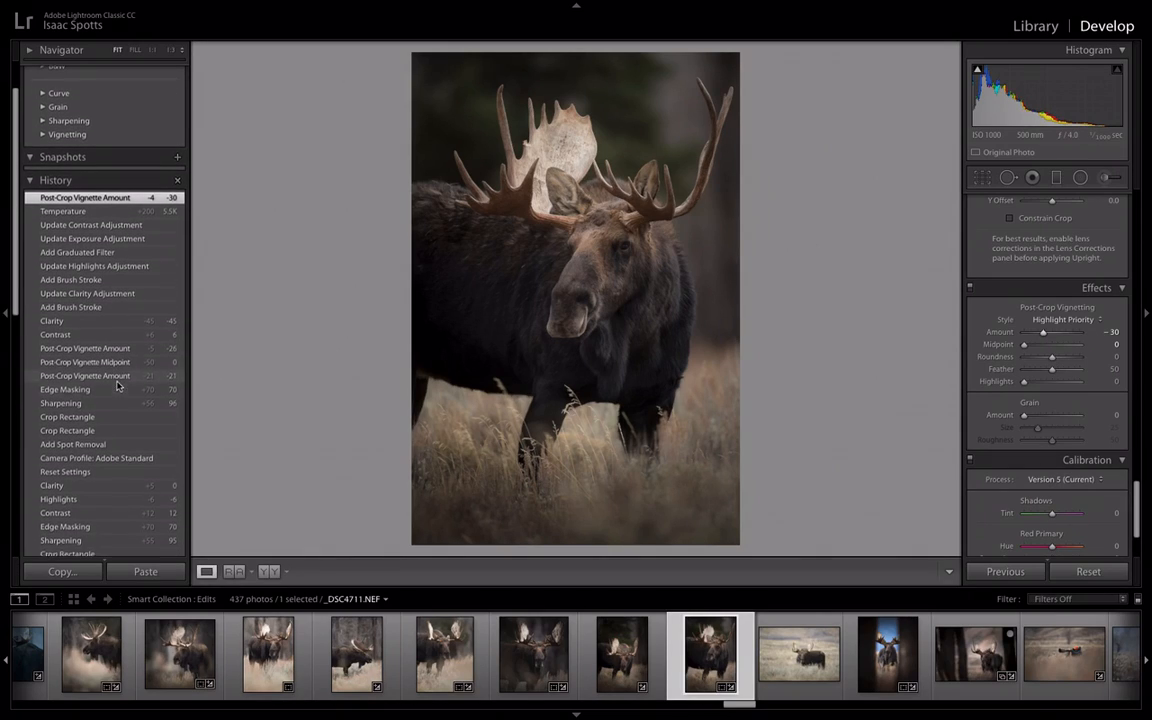
left_click(83, 472)
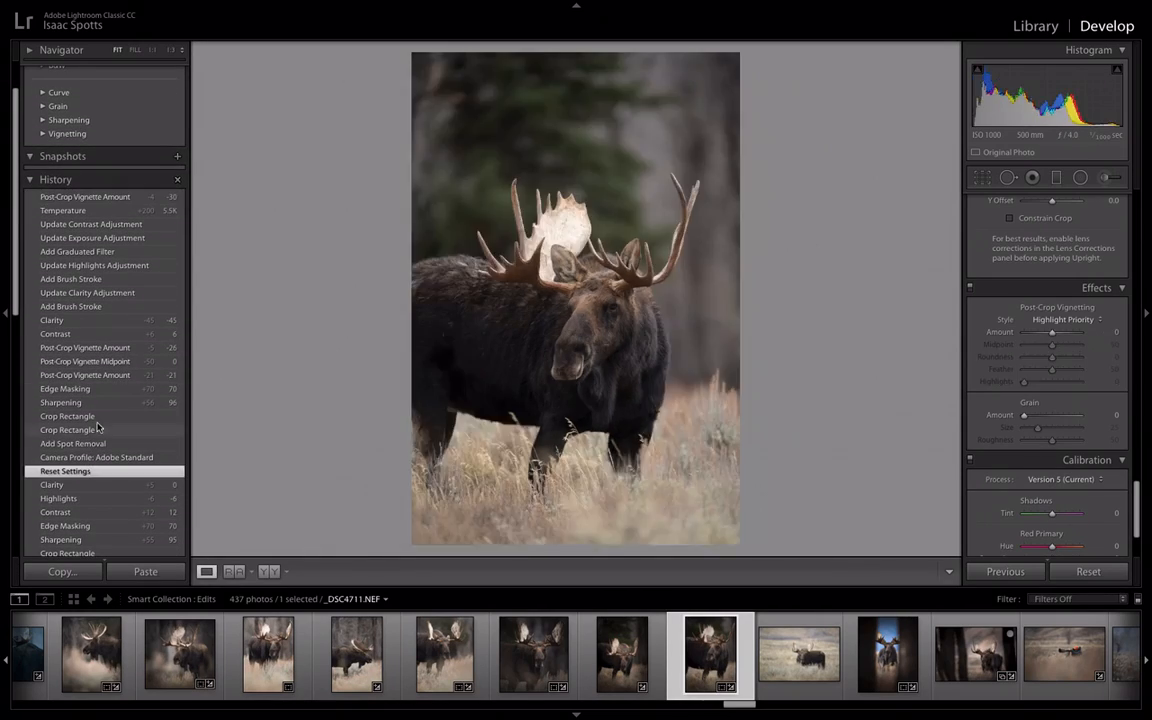
scroll(120, 404, "up", 3)
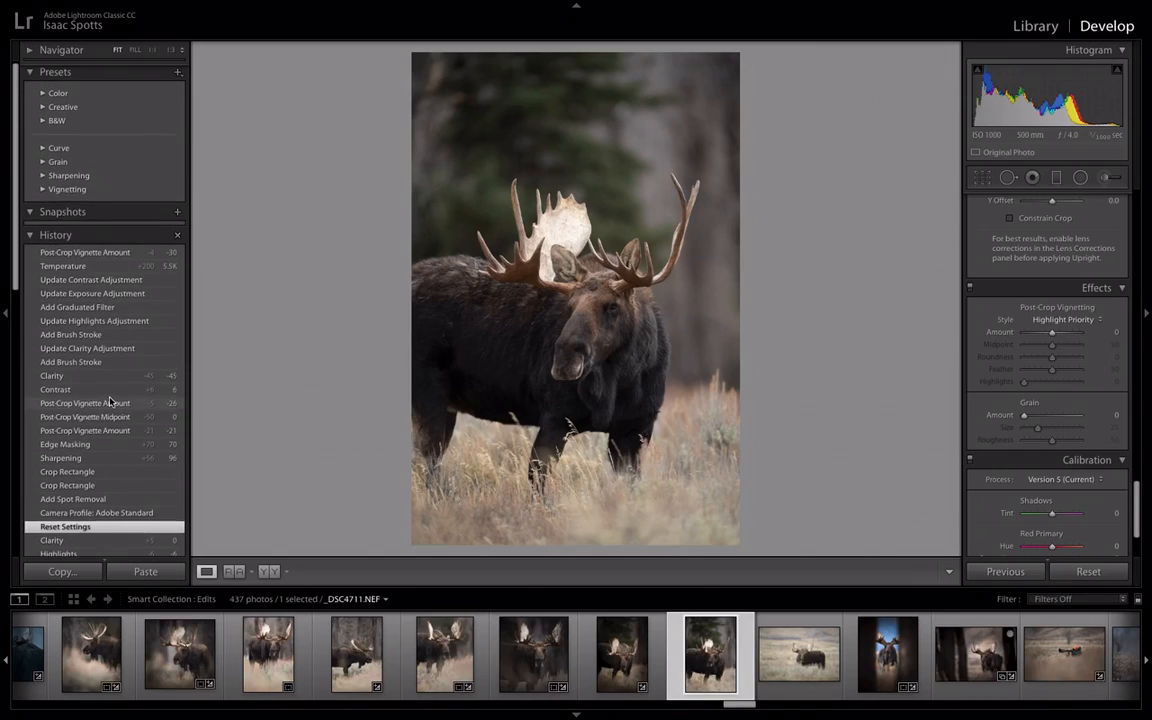
left_click(107, 255)
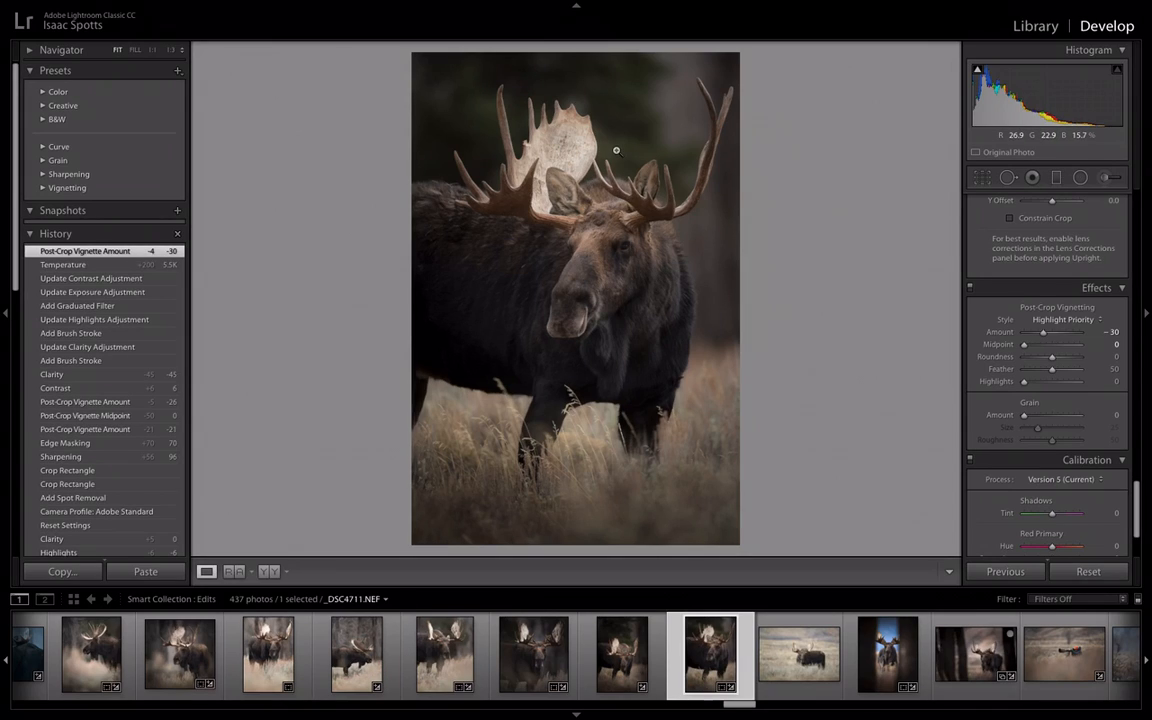
Step: Check the moose's face up close and compare the final edit with the Reset Settings history state once more
left_click(623, 276)
mouse_move(622, 273)
left_mouse_down()
mouse_move(728, 396)
mouse_move(632, 257)
left_mouse_up()
left_click(632, 257)
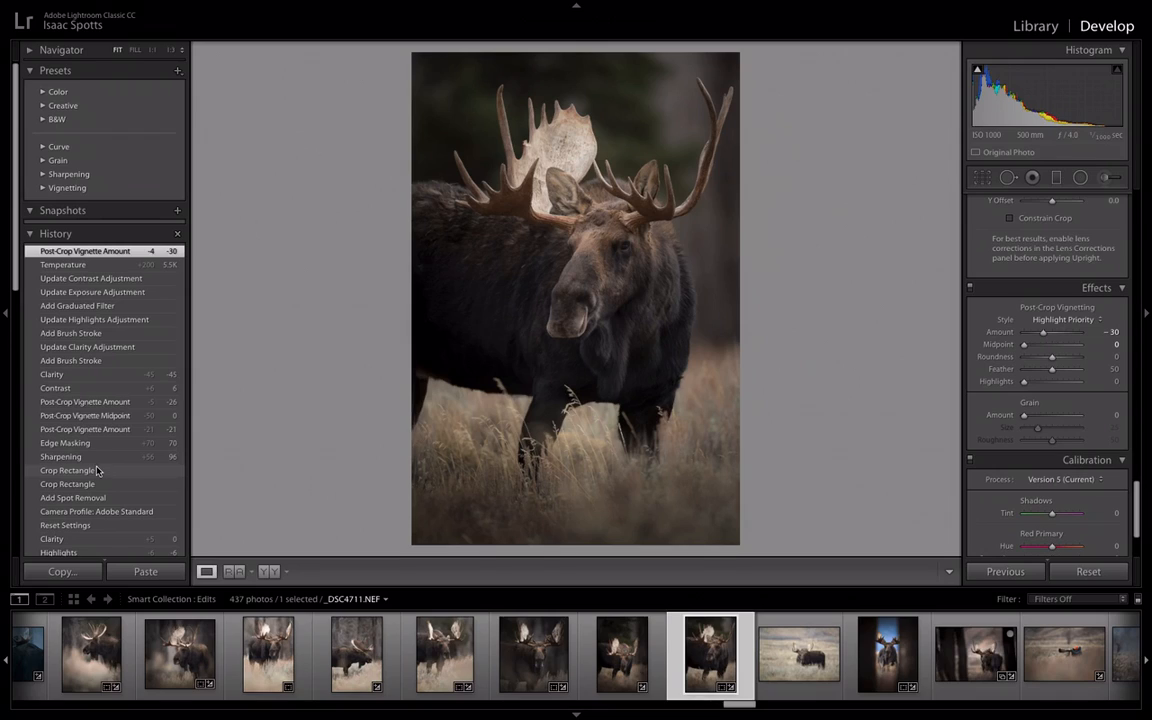
left_click(74, 529)
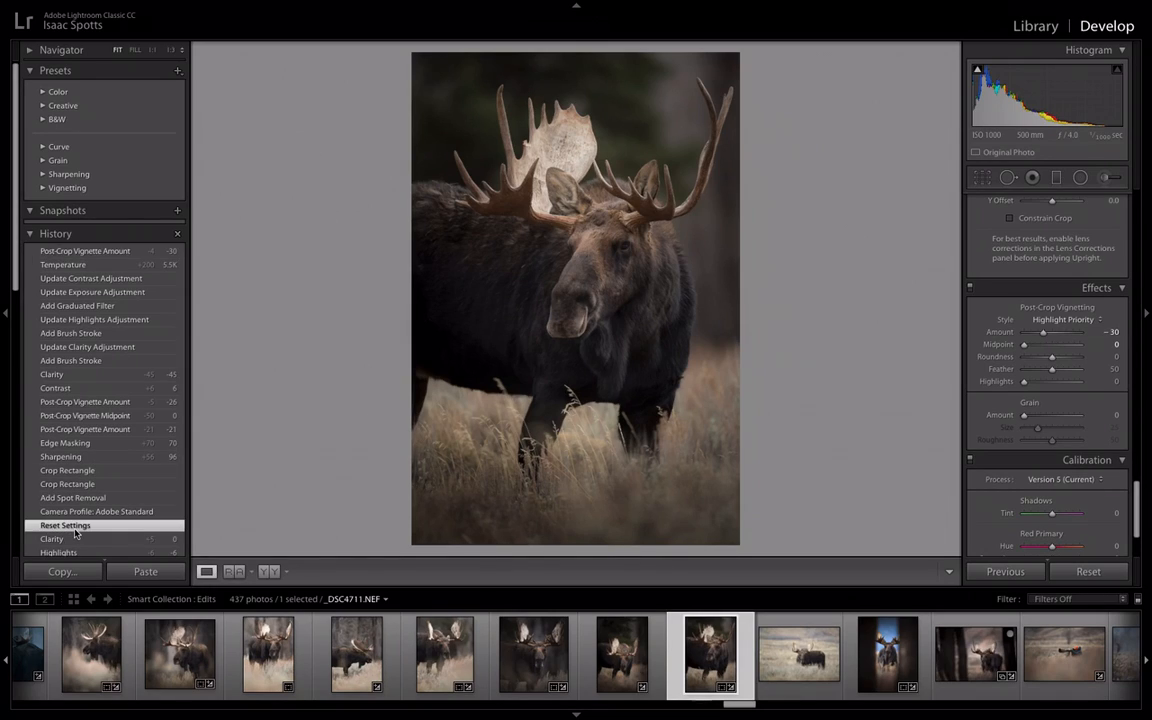
left_click(108, 251)
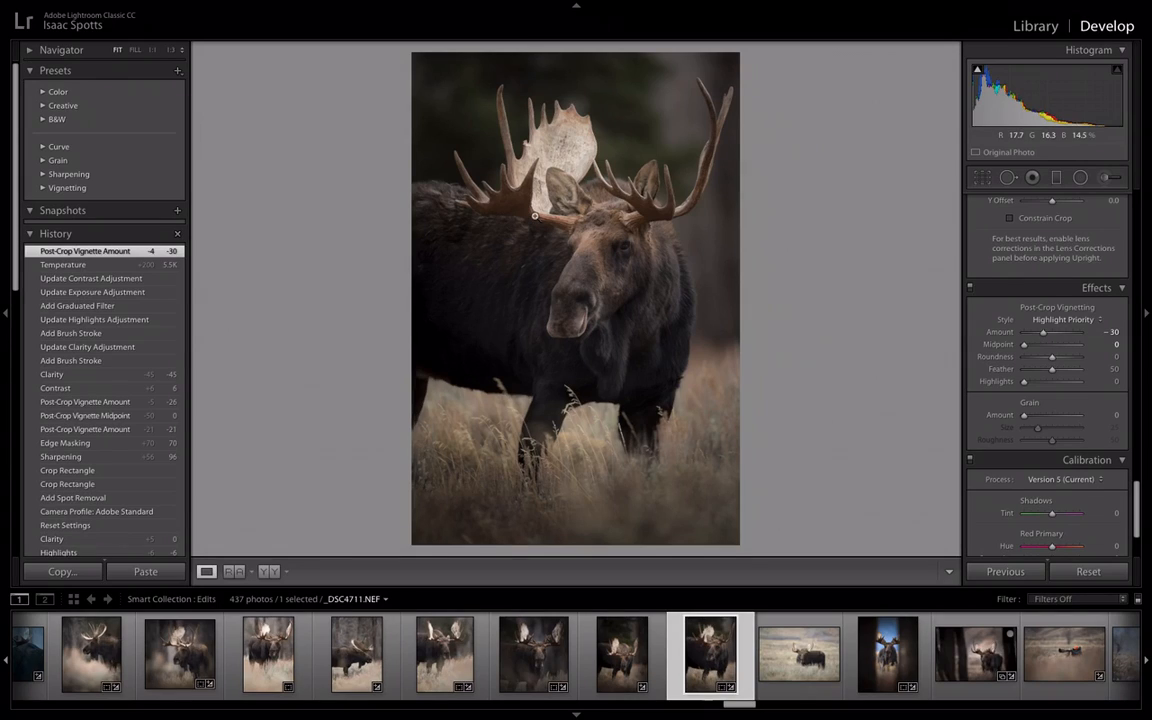
Step: Examine the moose's face, antlers, muzzle and dark fur up close, and return to the full photo
left_click(635, 181)
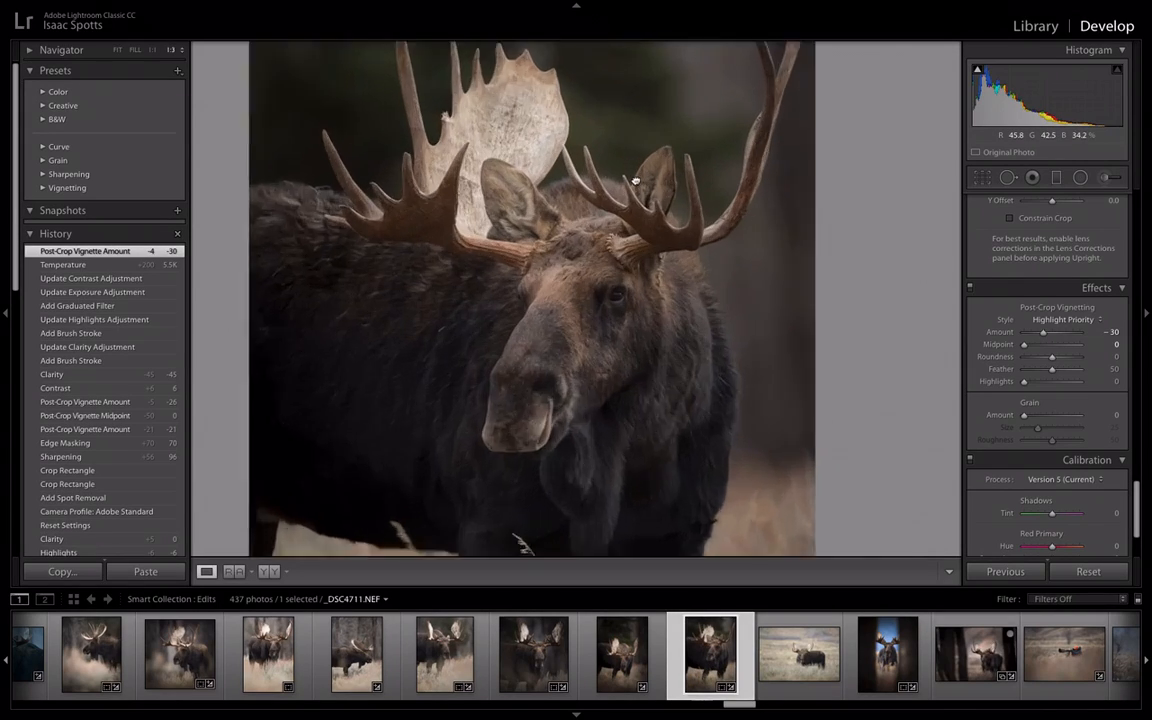
left_click_drag(602, 298, 701, 311)
left_click(701, 313)
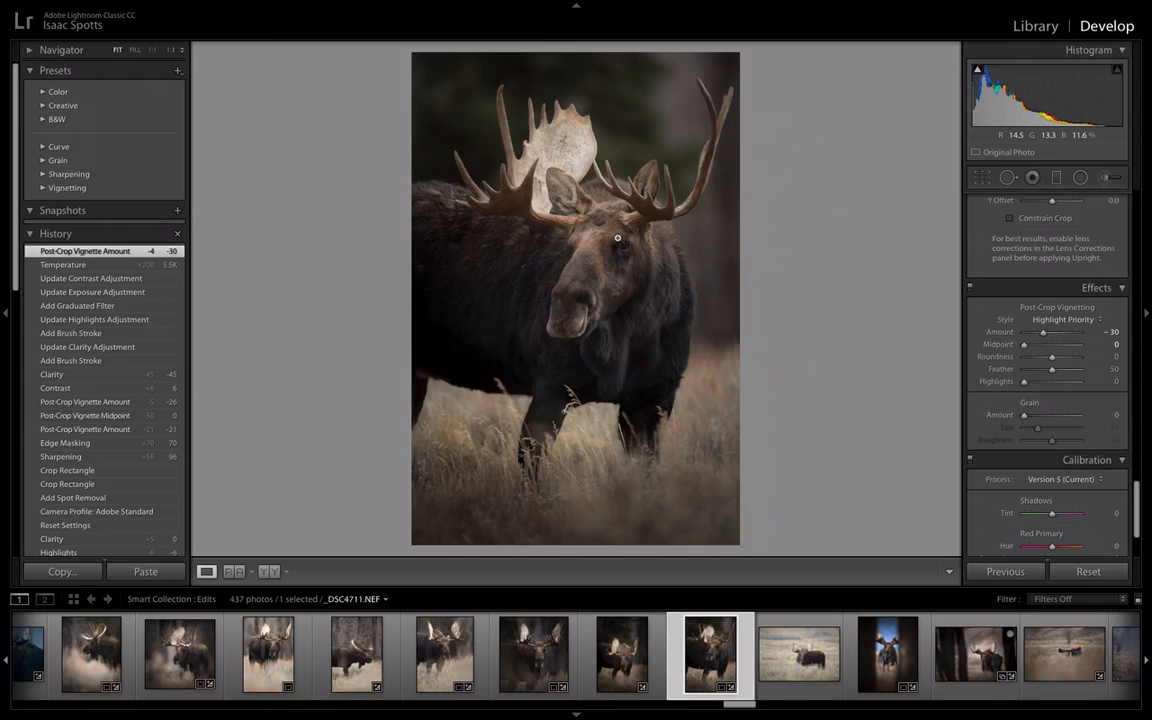
left_click_drag(598, 258, 601, 175)
left_click_drag(607, 234, 609, 152)
left_click_drag(609, 249, 625, 360)
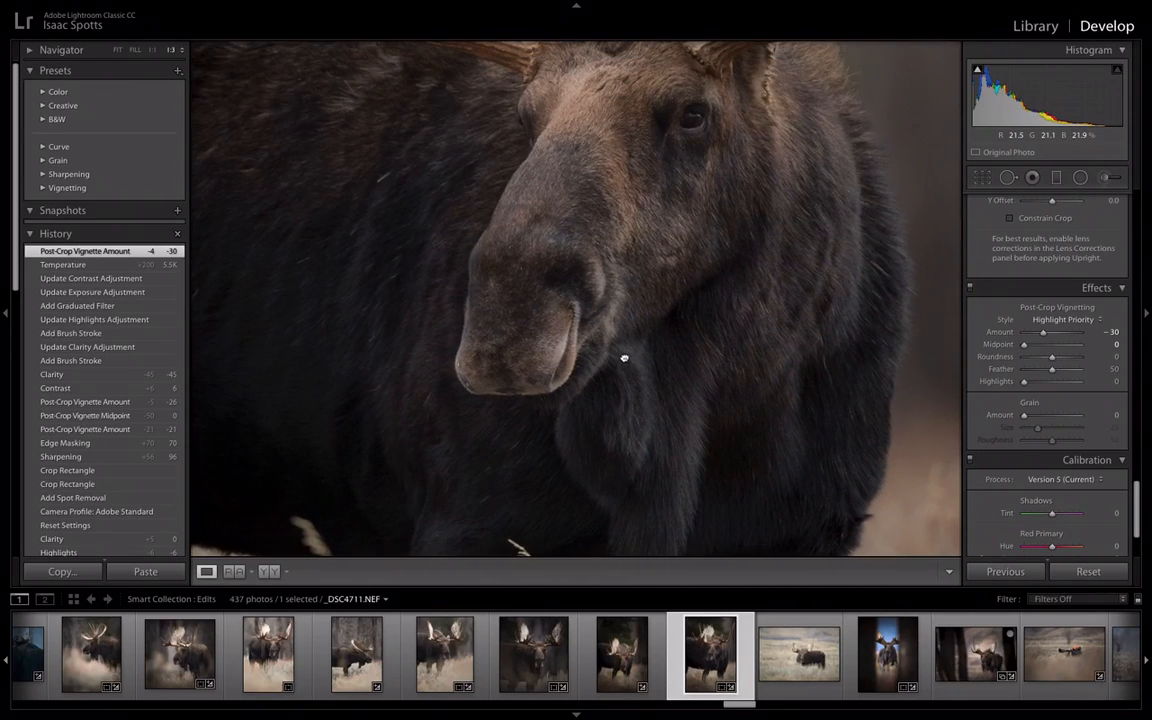
left_click(624, 261)
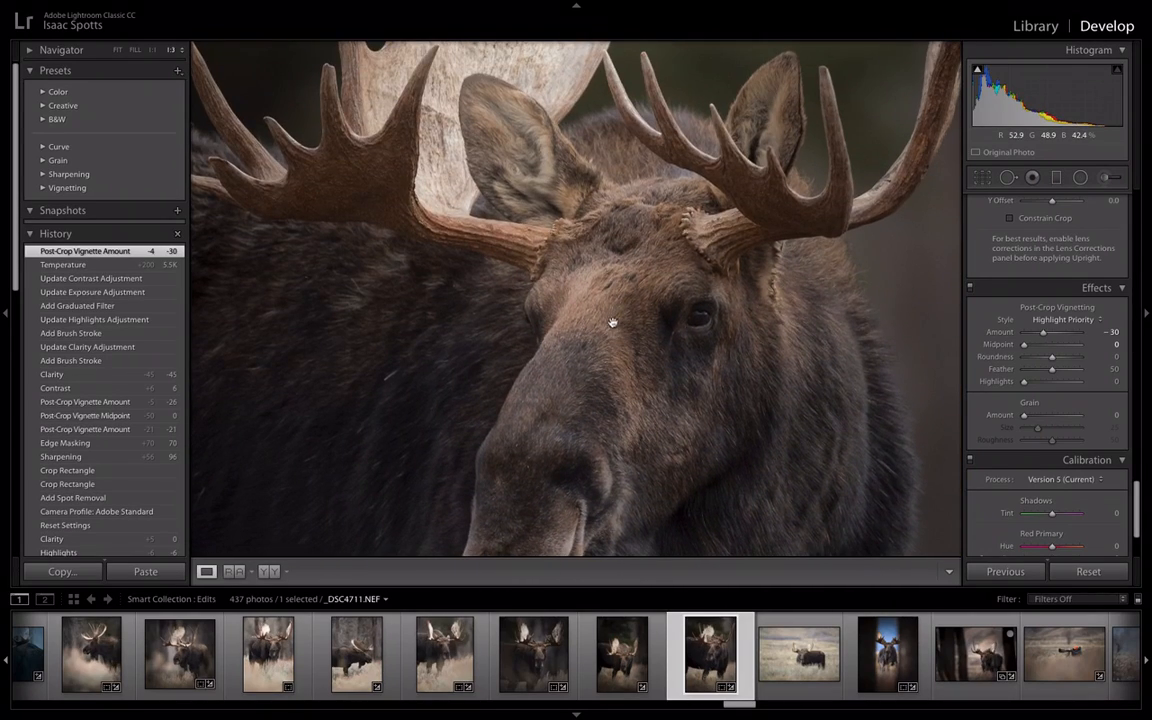
left_click(617, 310)
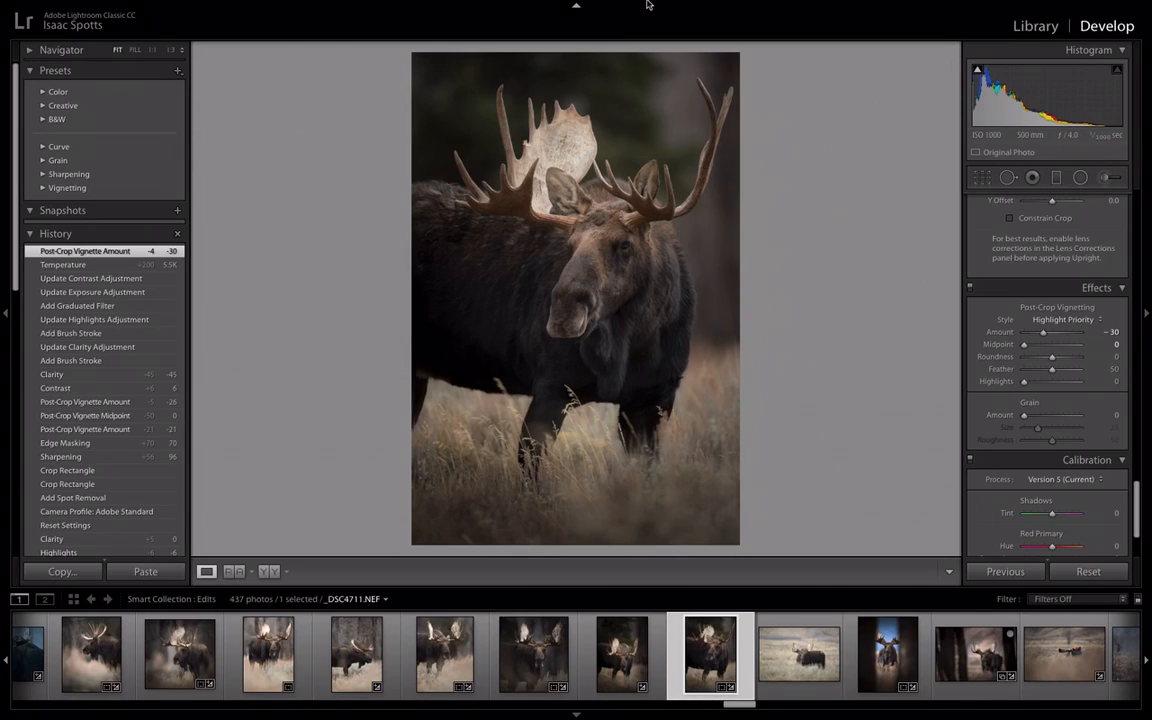
mouse_move(648, 5)
left_click(598, 246)
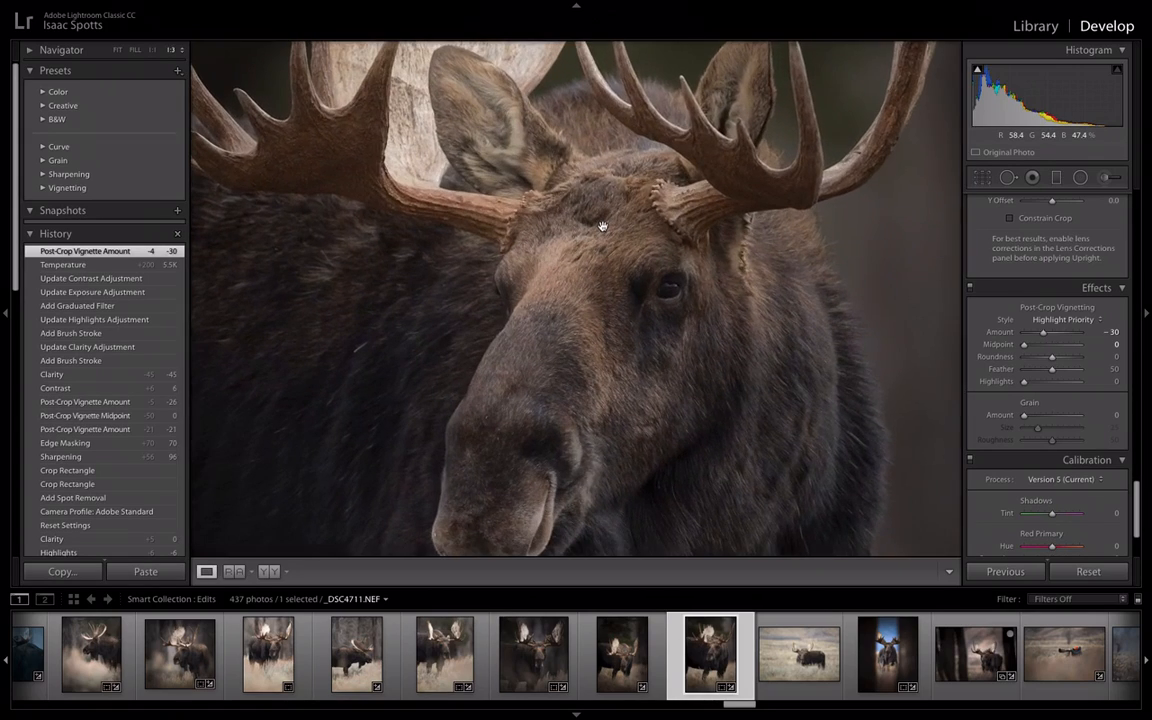
left_click_drag(602, 226, 576, 77)
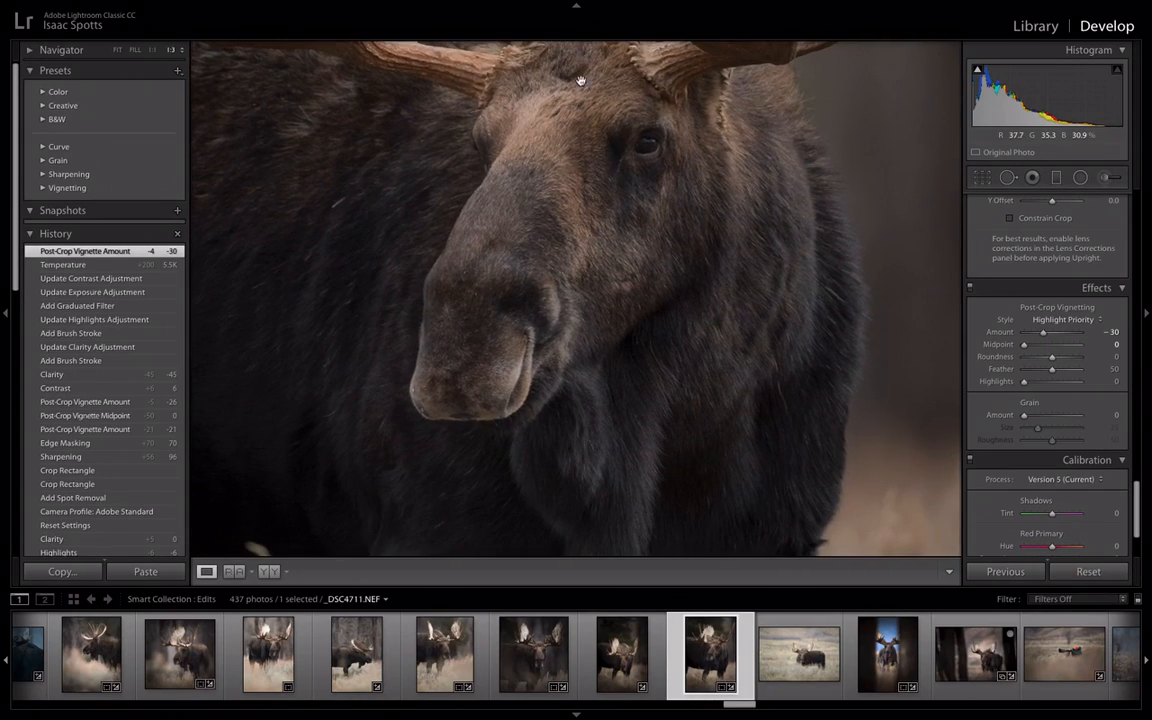
left_click(571, 250)
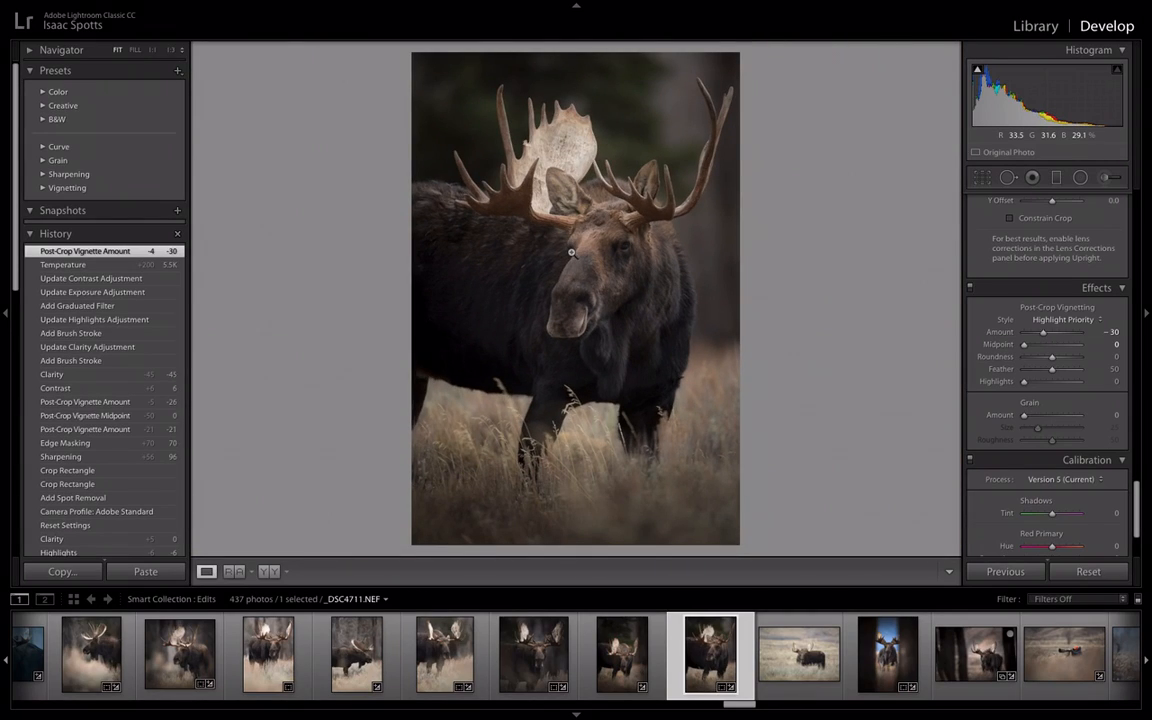
left_click(527, 199)
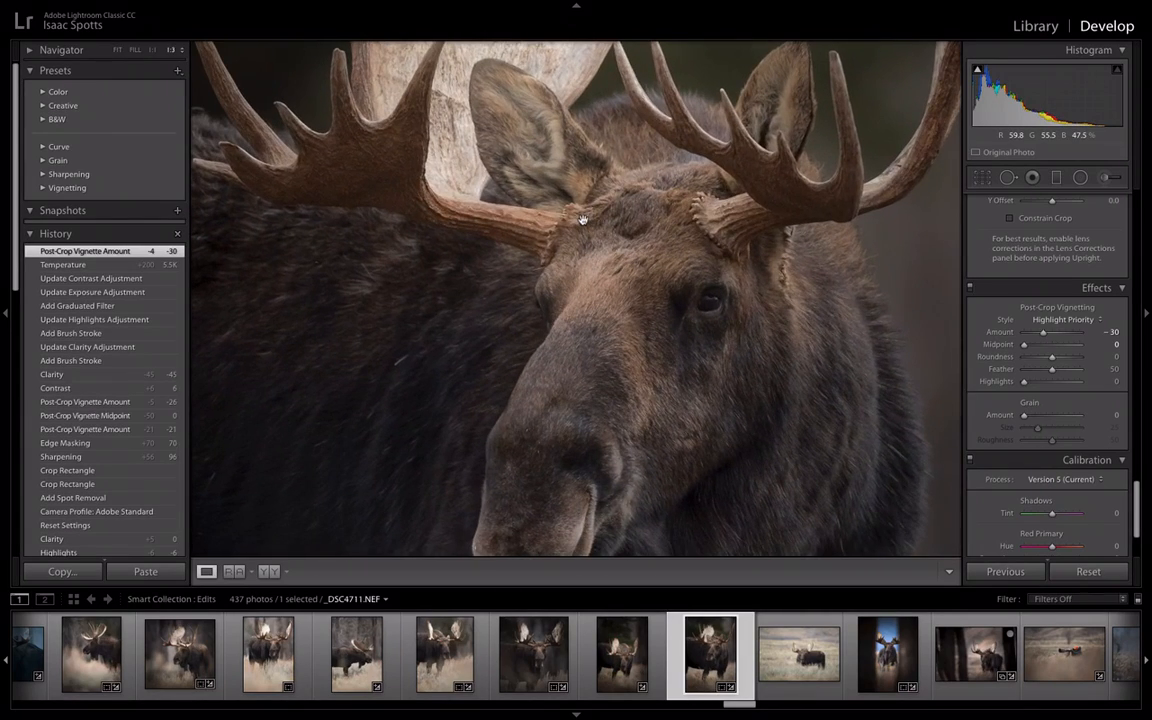
left_click_drag(582, 219, 572, 259)
left_click(676, 275)
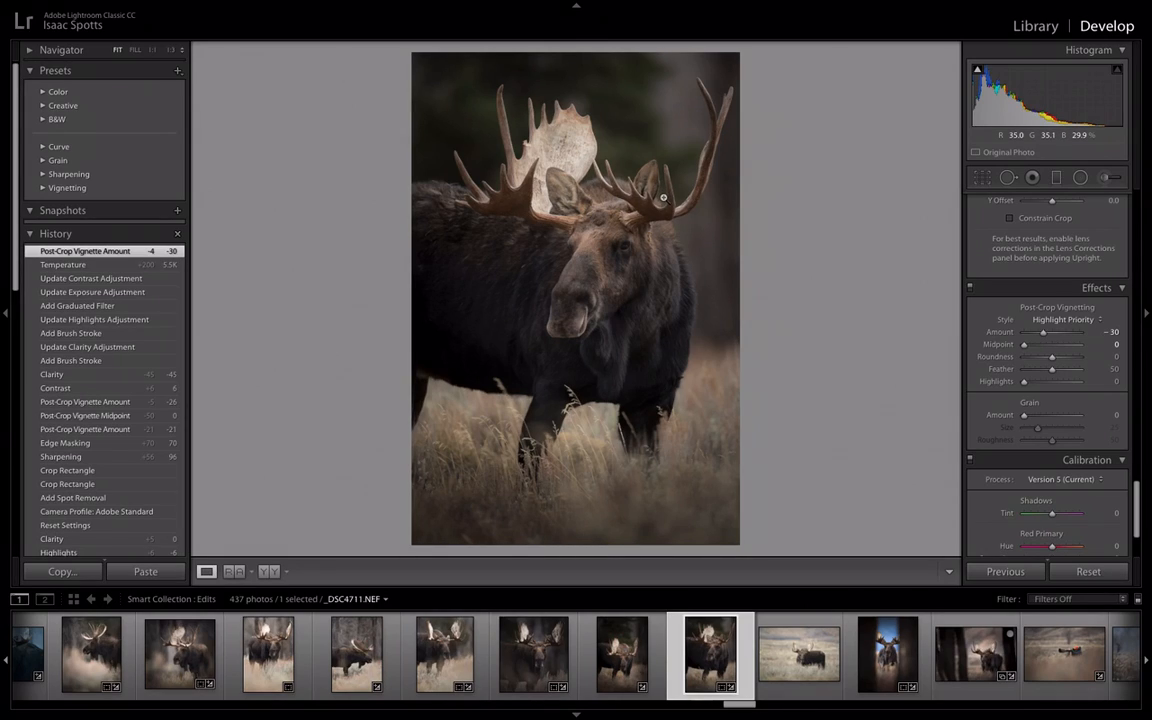
mouse_move(987, 7)
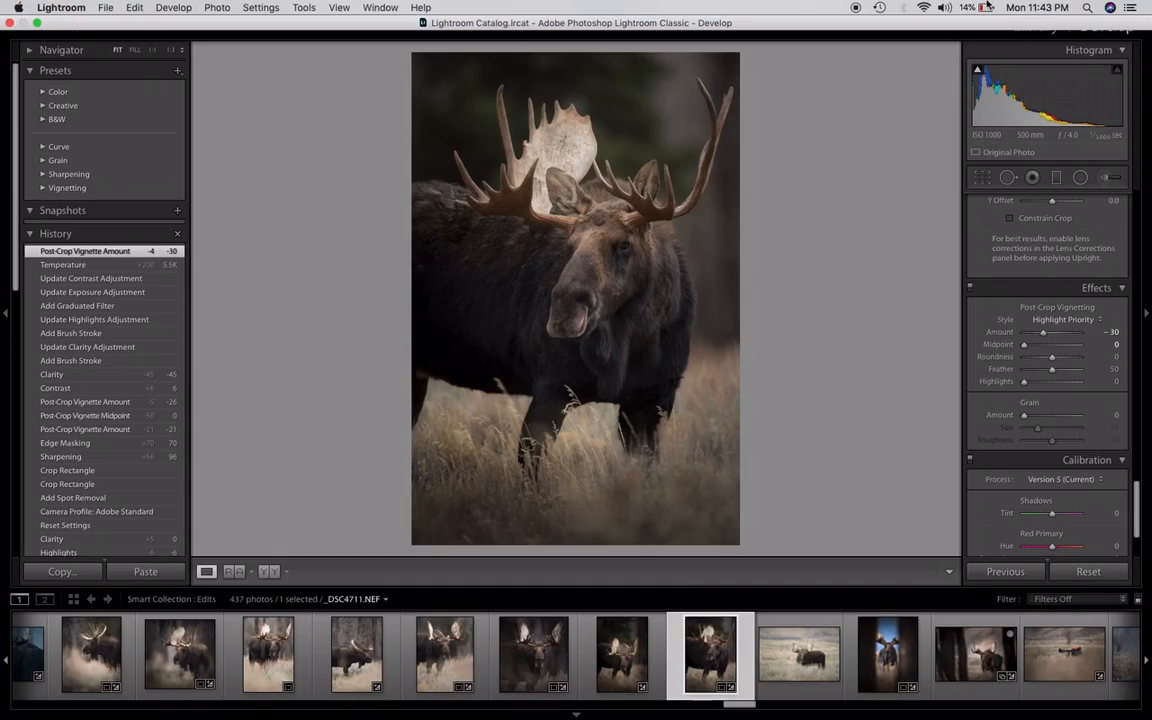